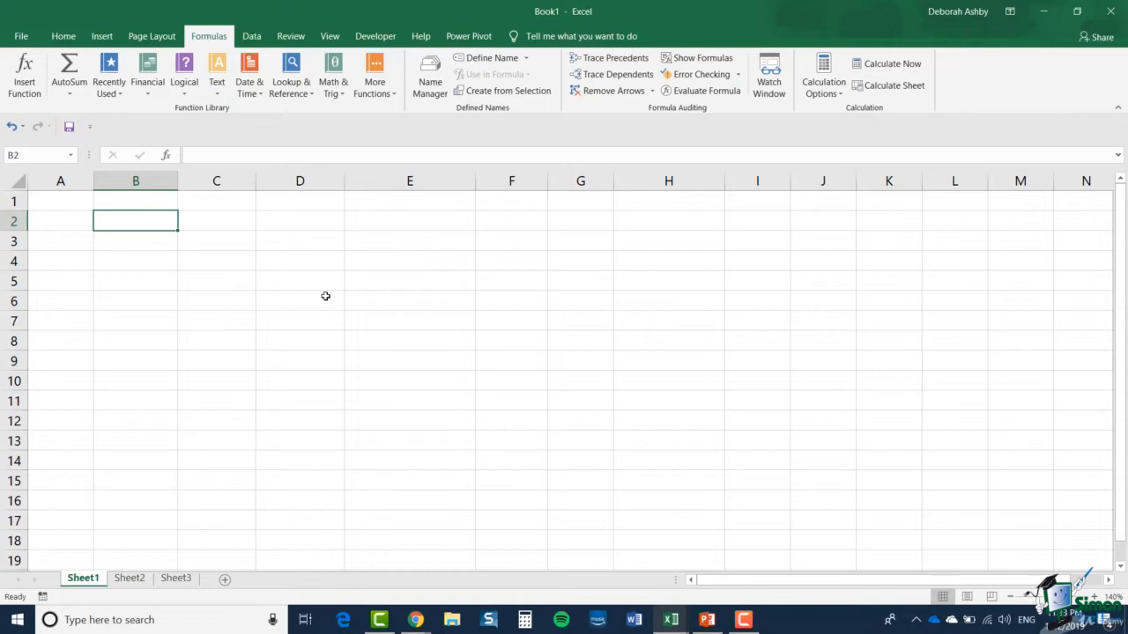
Label cell B2 "Invoice Date" and cell B4 "Due Date"
key("ctrl+c")
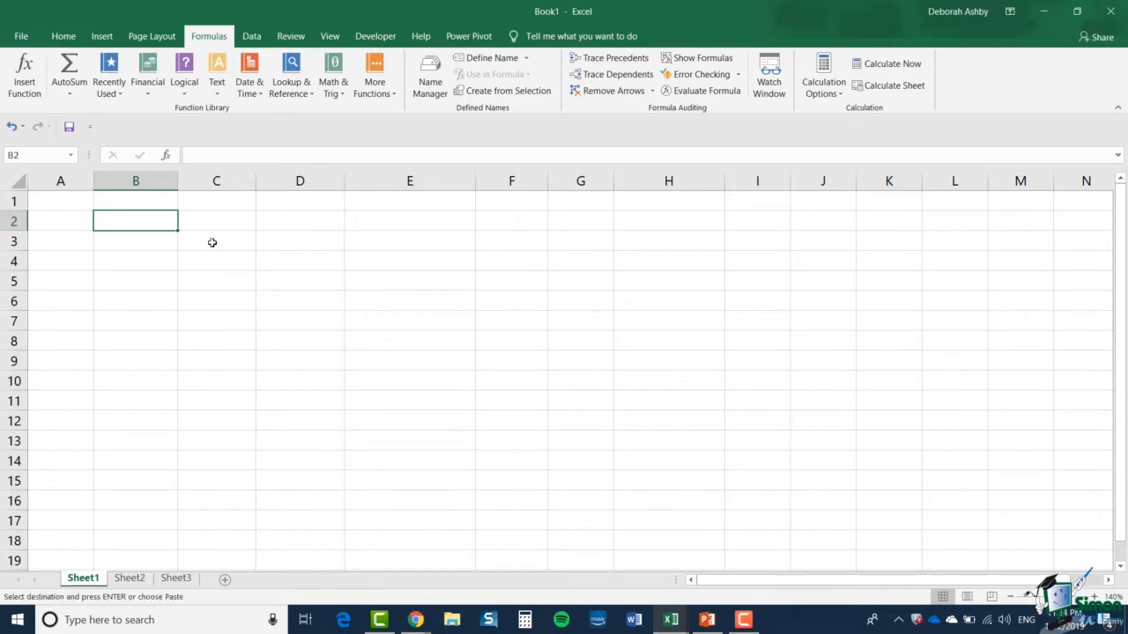
key("ctrl+v")
key("Down")
key("Down")
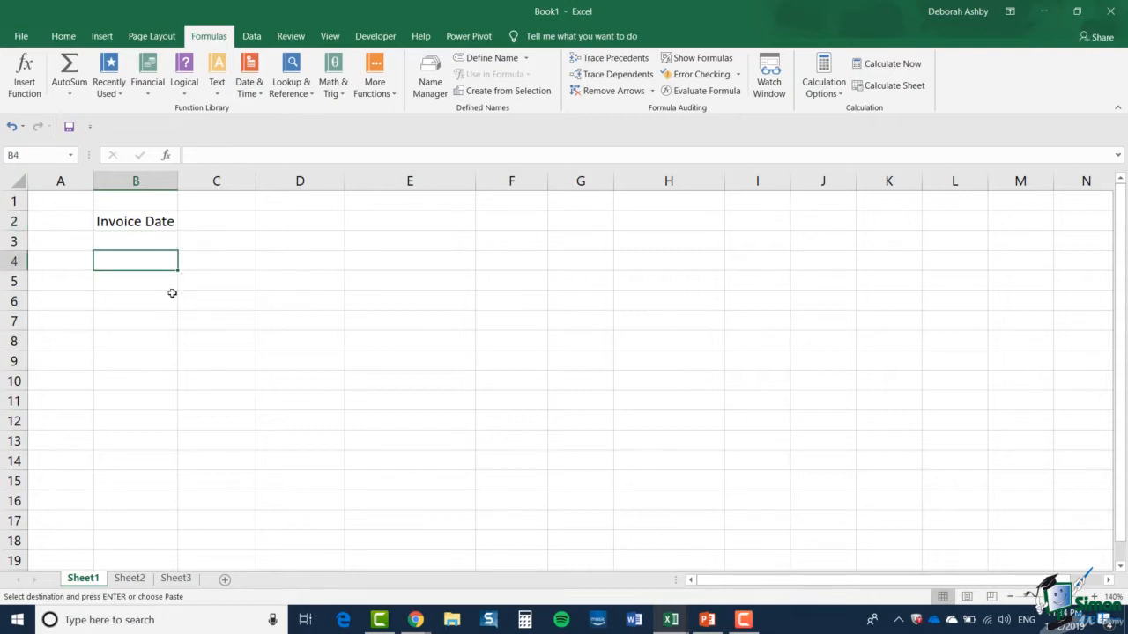
key("ctrl+v")
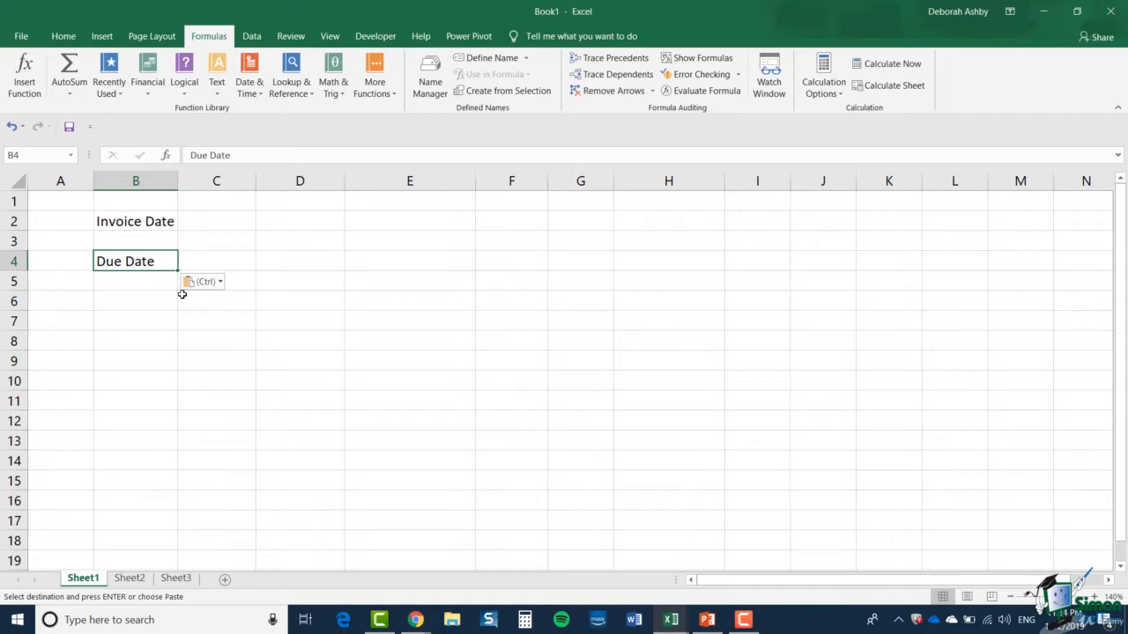
Enter the formula =TODAY() in C2 as the invoice date
left_click(215, 222)
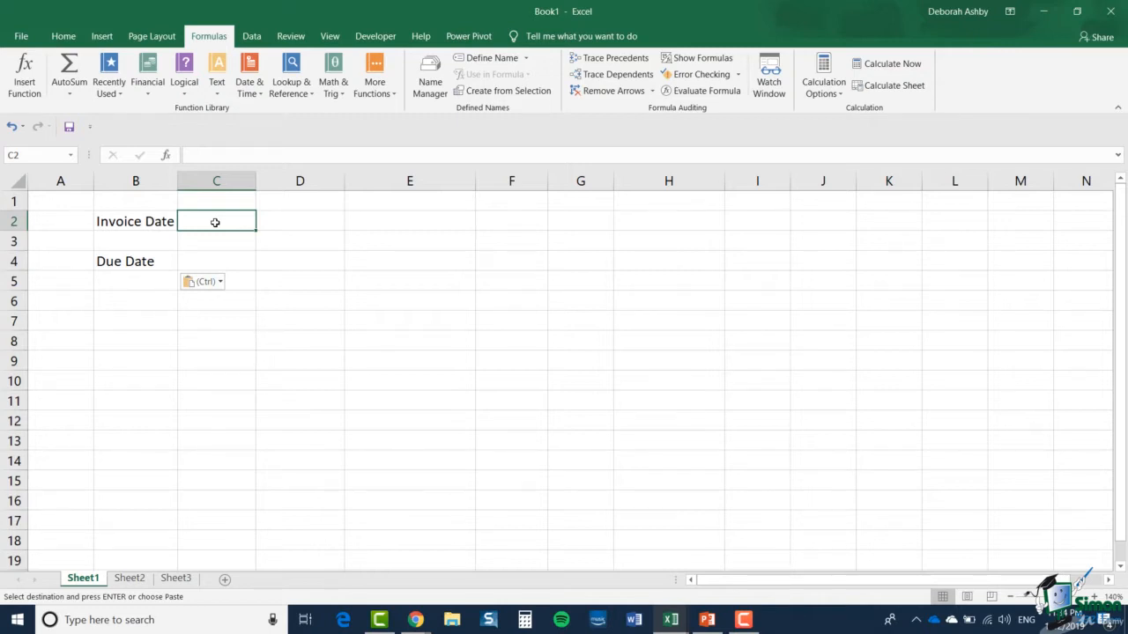
type("=t")
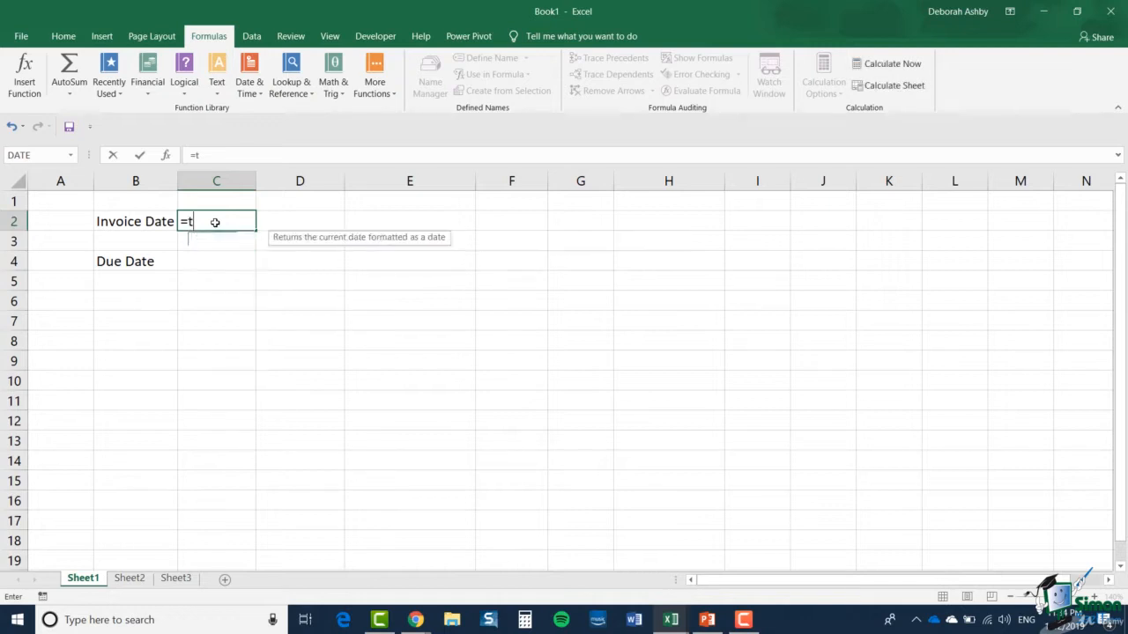
type("oday")
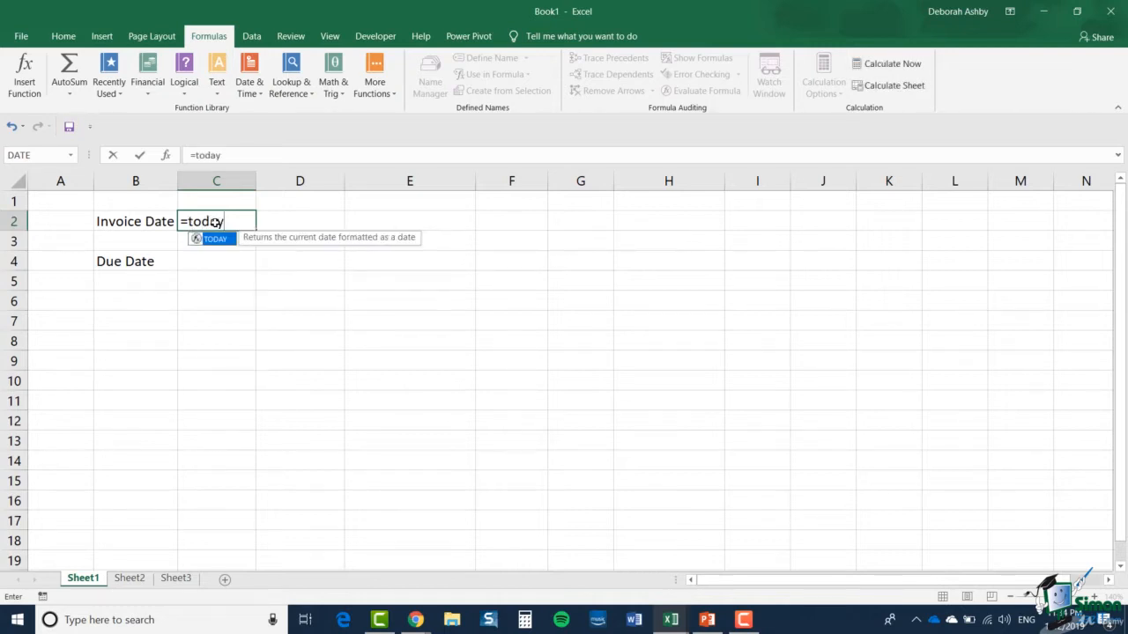
type("()")
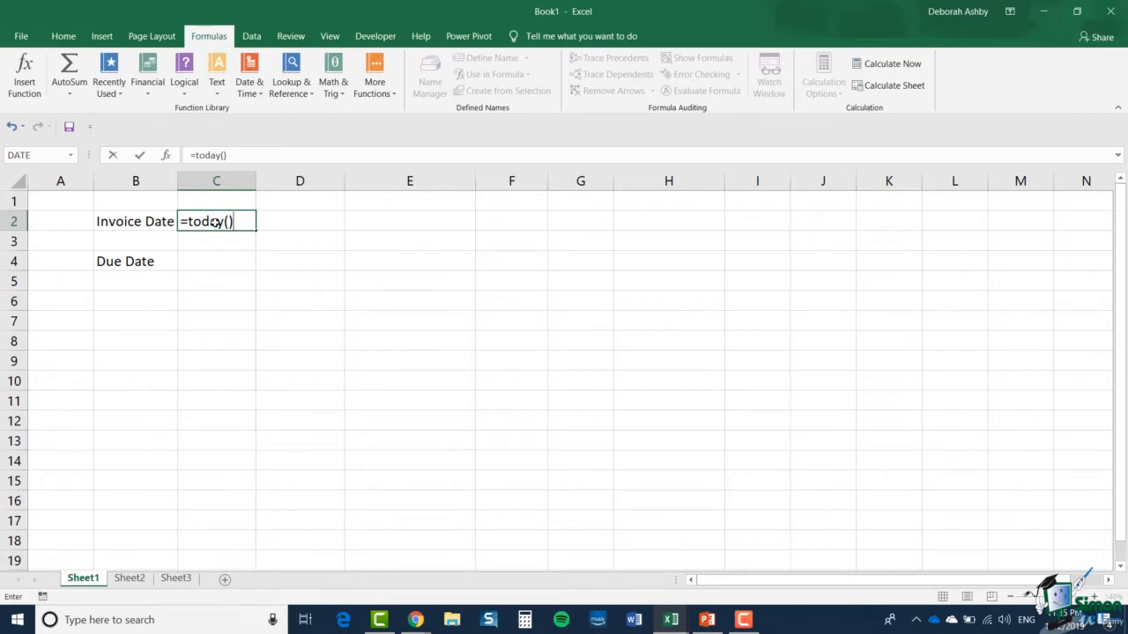
key("Return")
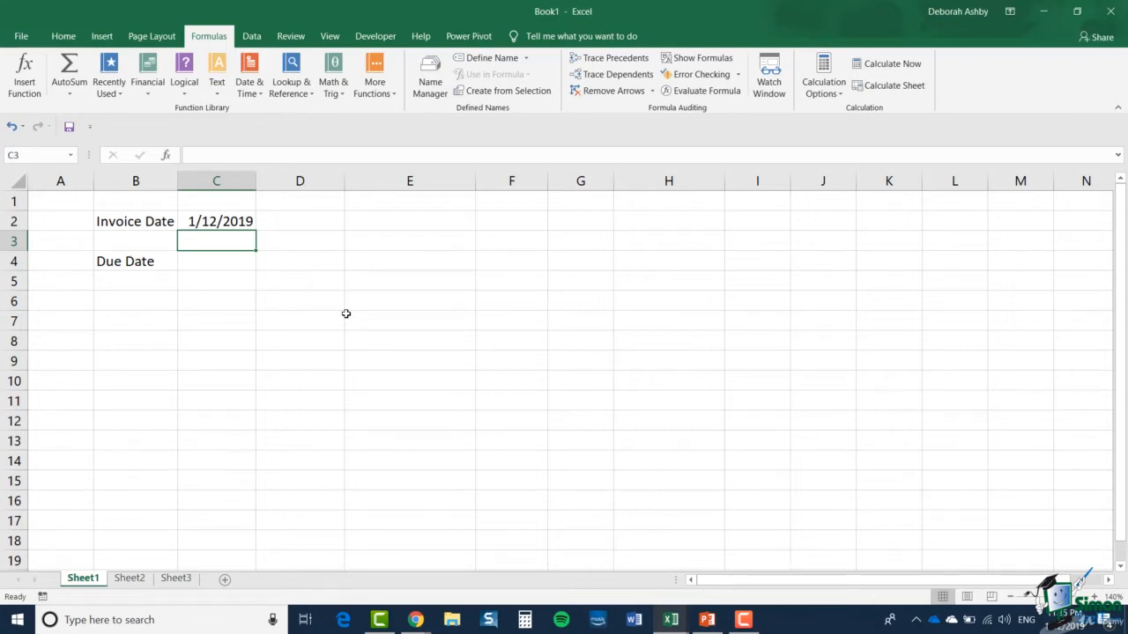
Calculate the due date in C4 with the formula =C2+30
key("Down")
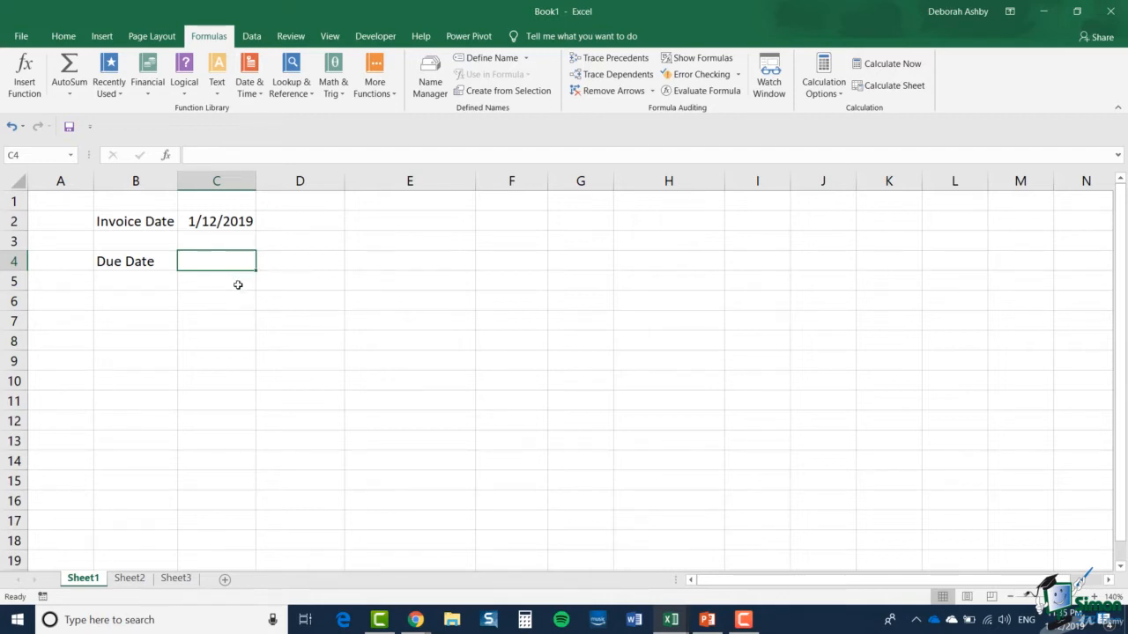
type("=")
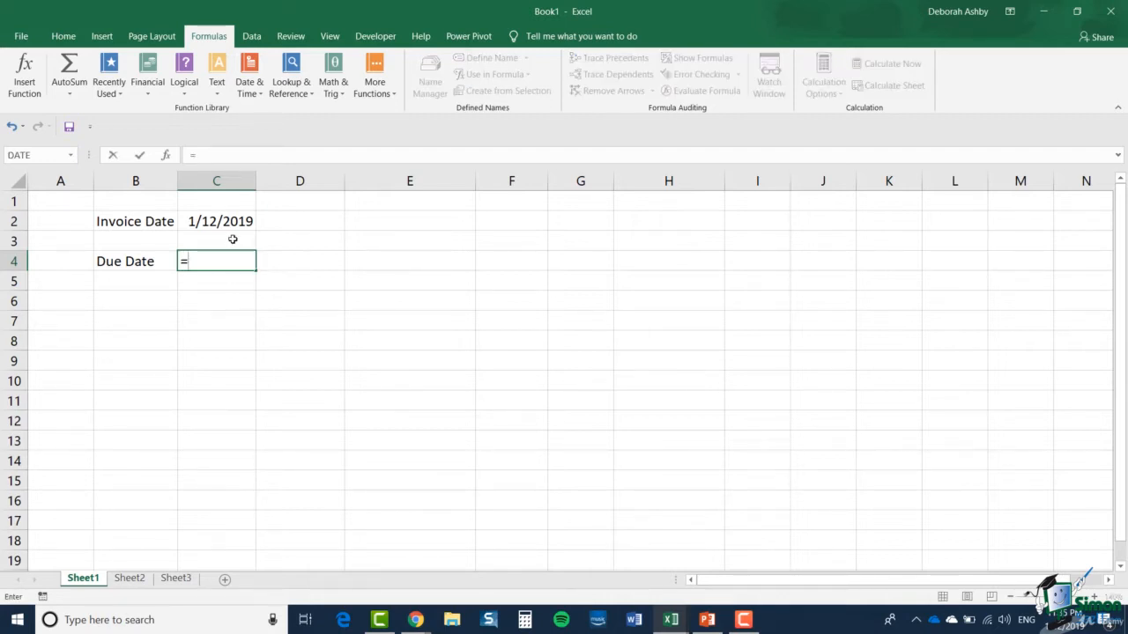
left_click(228, 223)
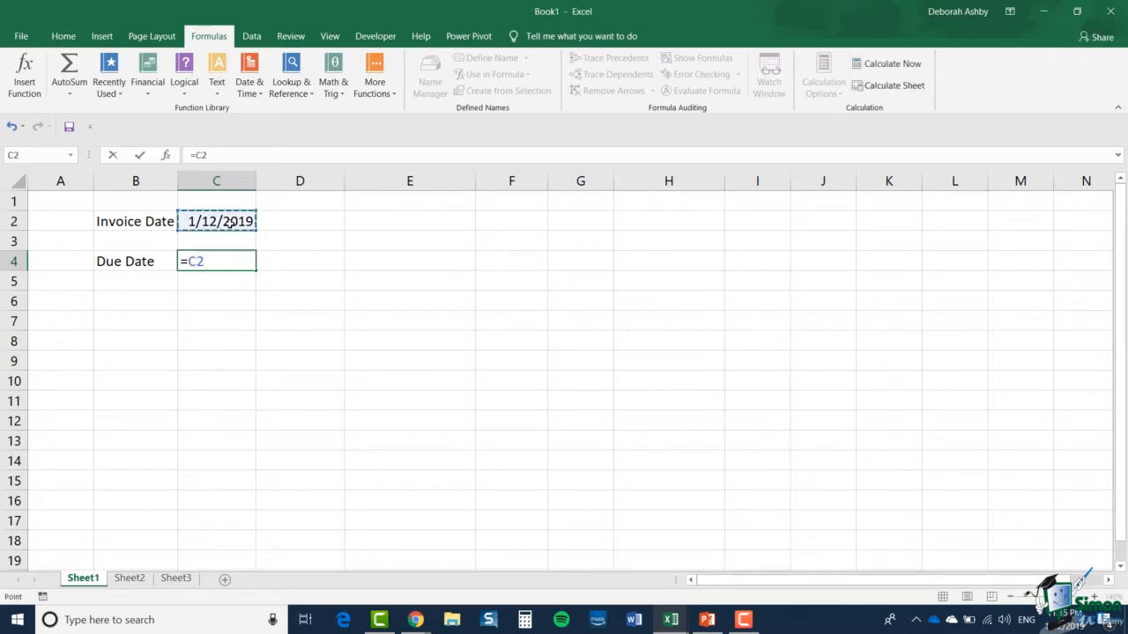
type("+30")
key("Return")
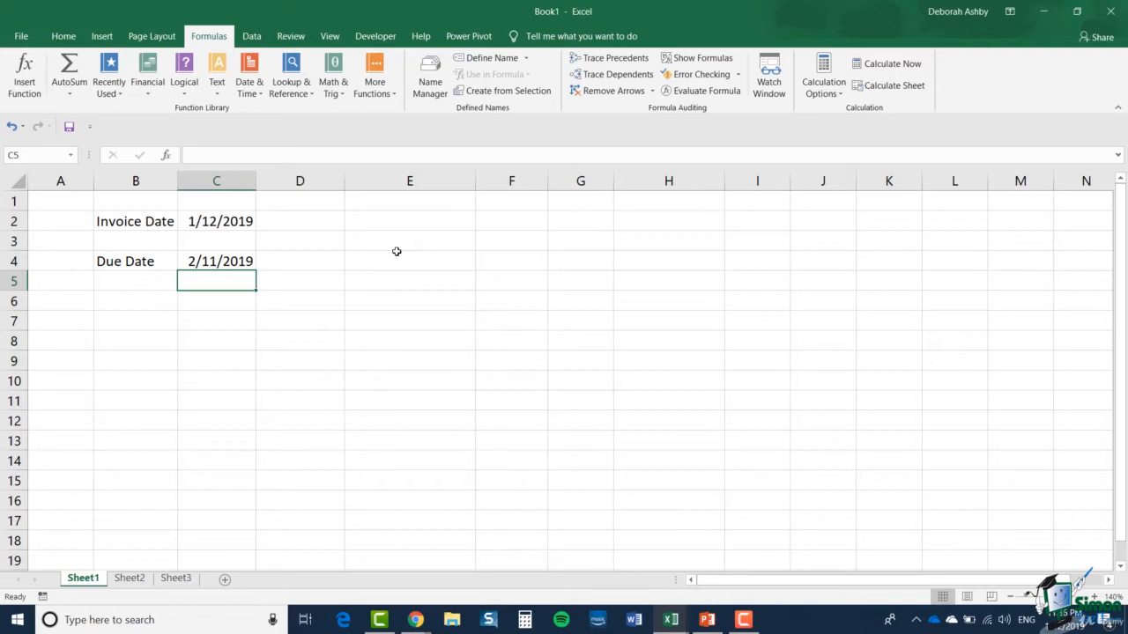
Insert the current date, 1/12/2019, as a static value in D2 beside the TODAY formula
left_click(243, 224)
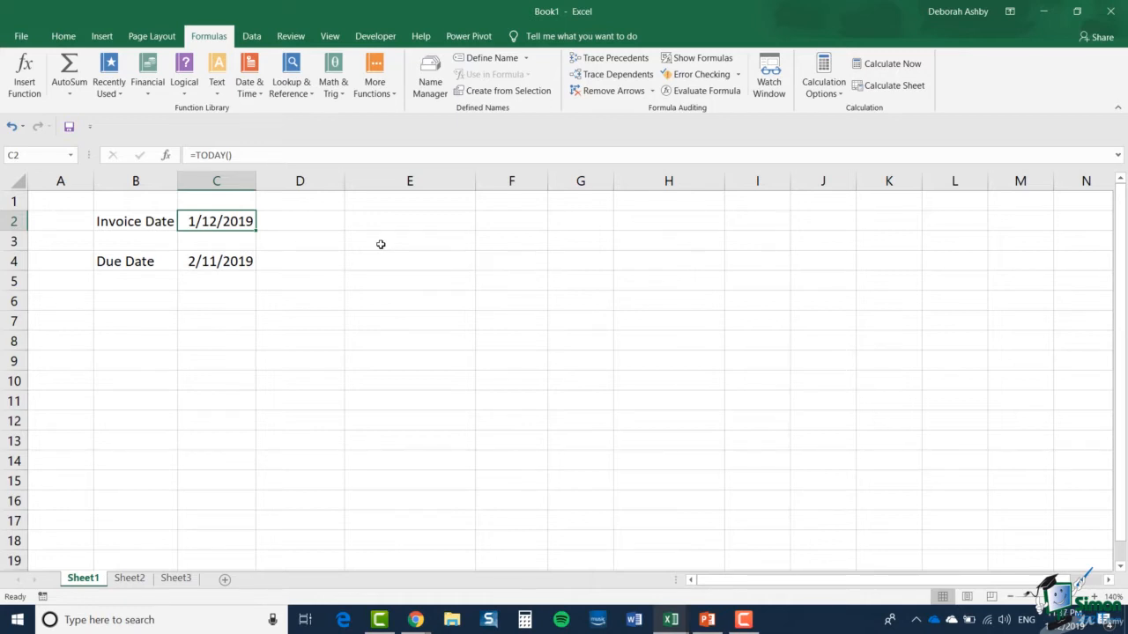
left_click(316, 222)
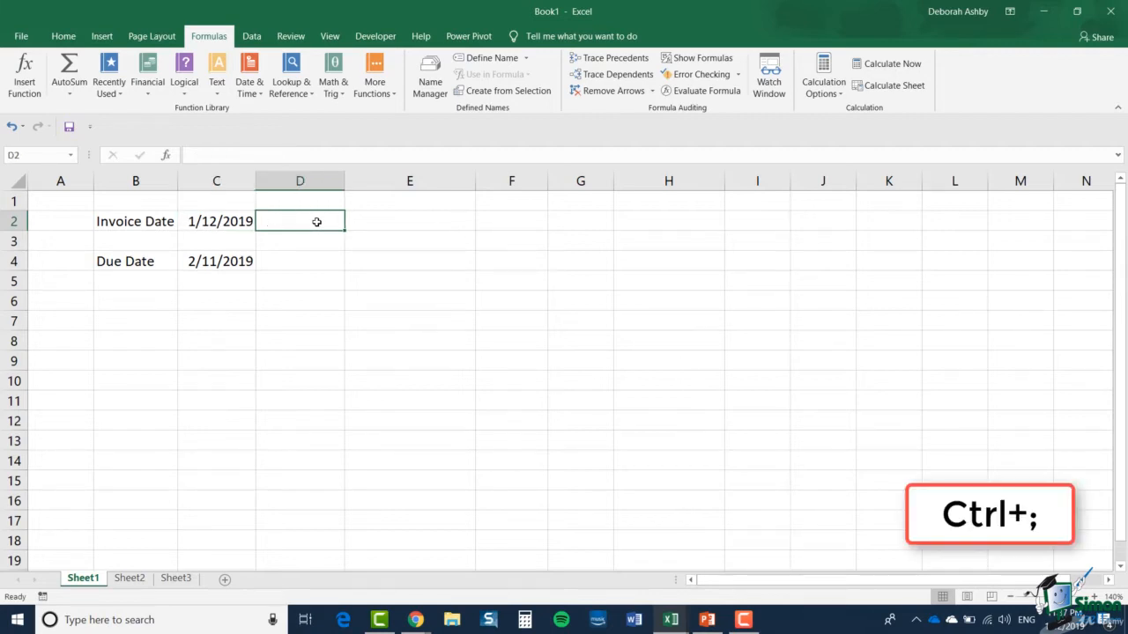
key("ctrl+semicolon")
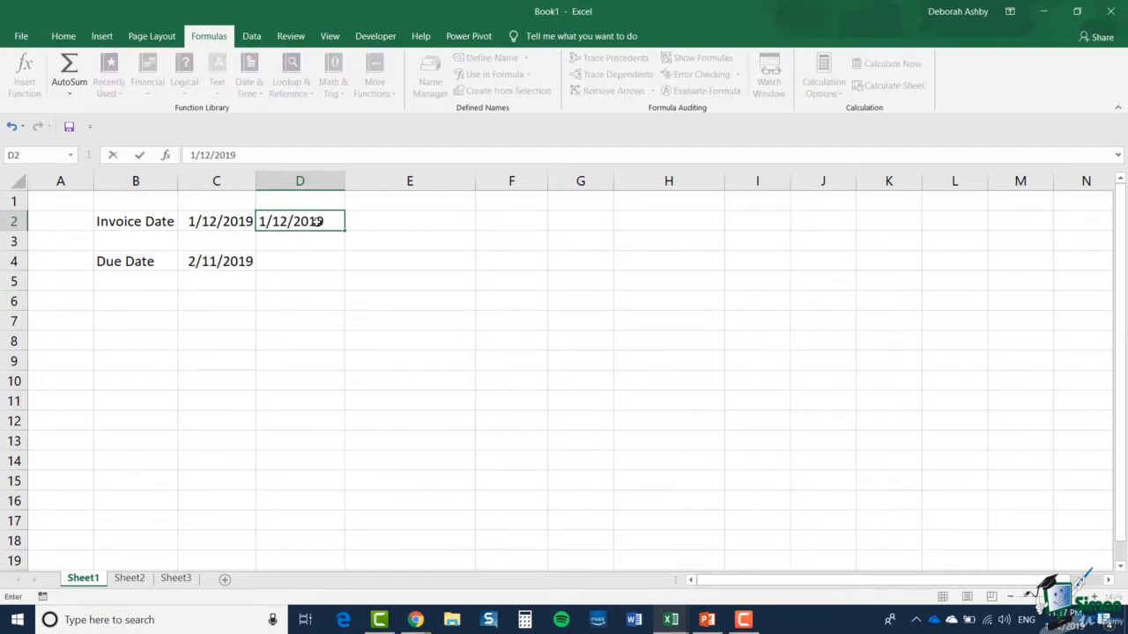
left_click(327, 260)
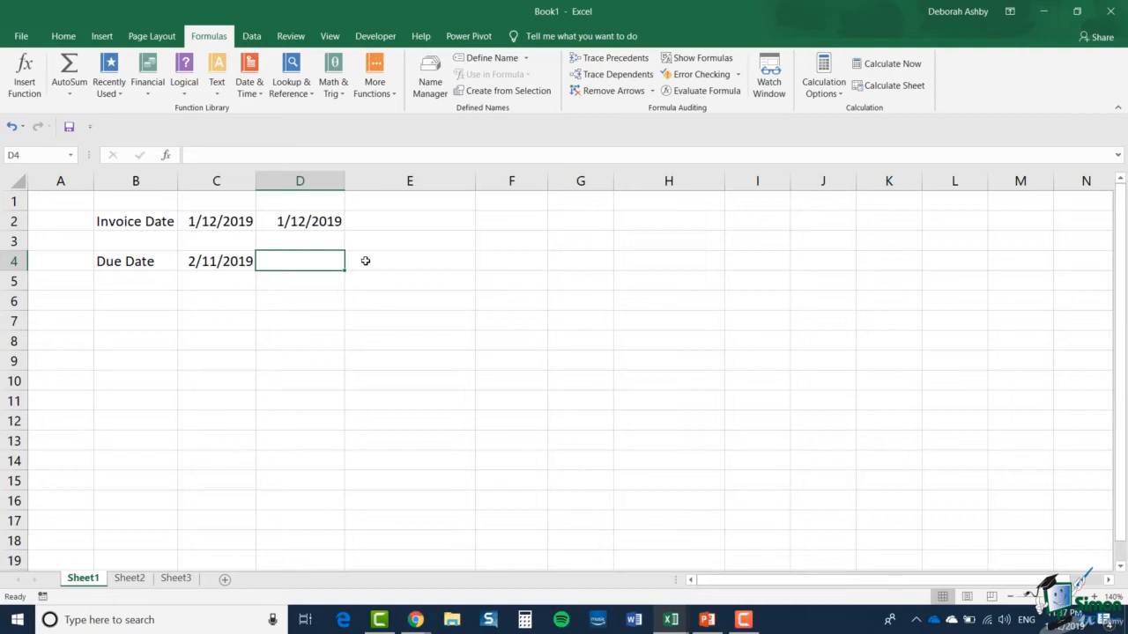
Enter =NOW() in D4 and widen column D enough to fit the full date and time
type("=")
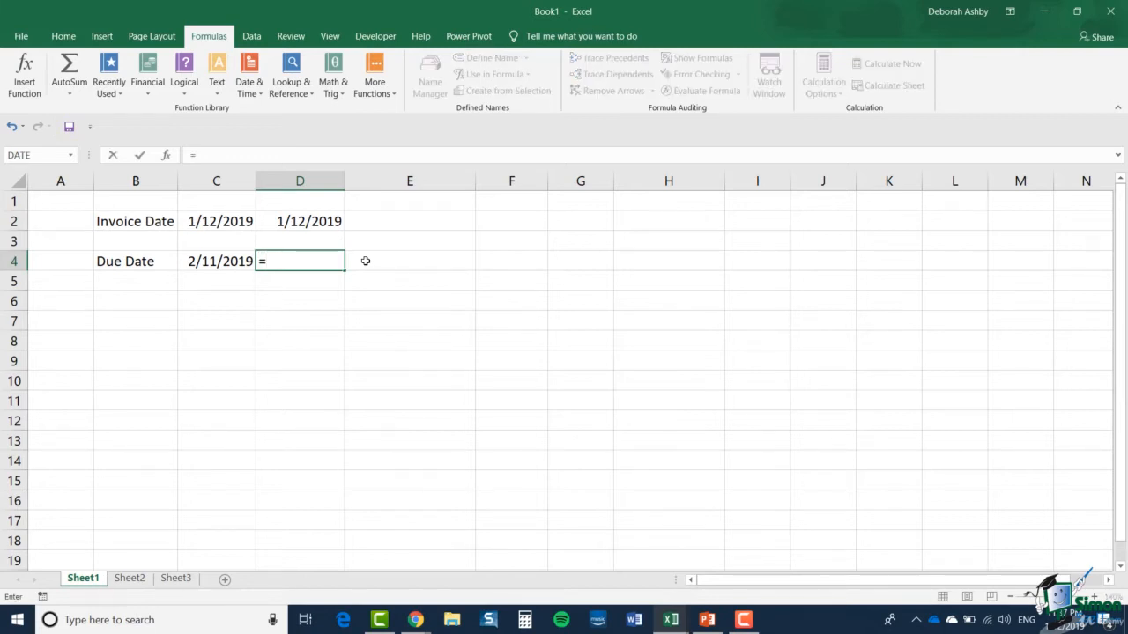
type("NOW(")
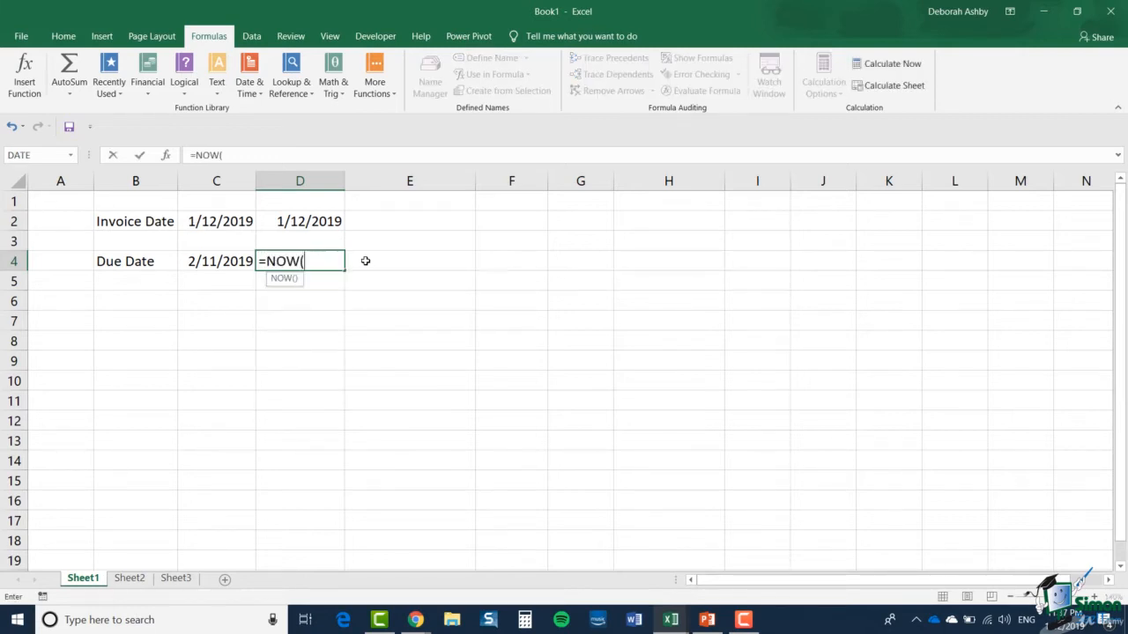
type(")")
key("Return")
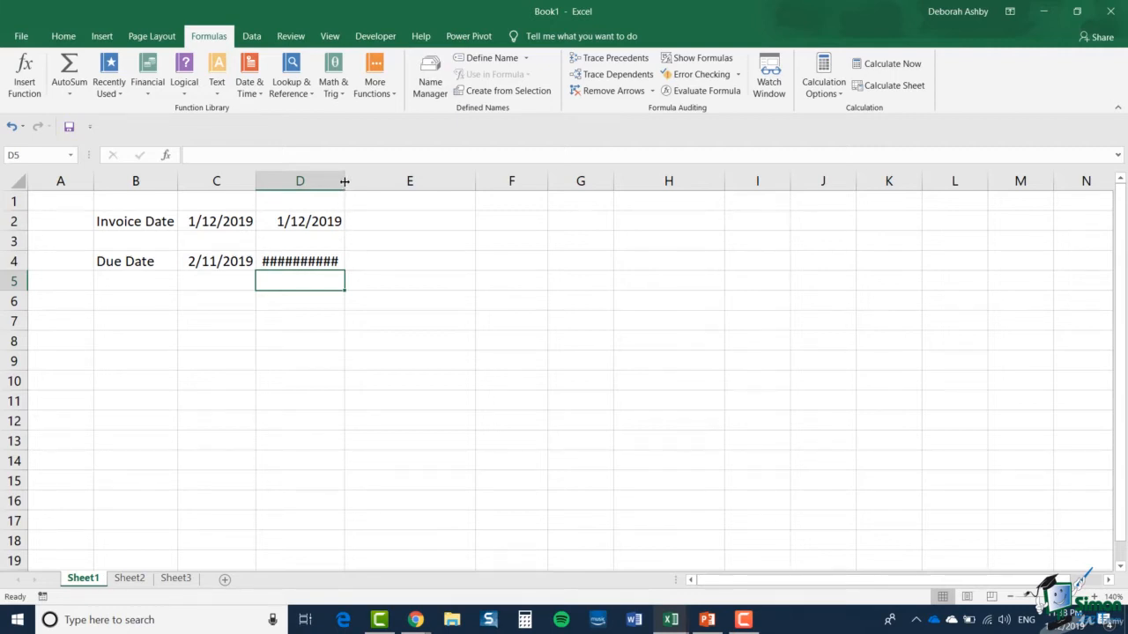
left_click_drag(344, 181, 392, 188)
left_click_drag(392, 187, 393, 188)
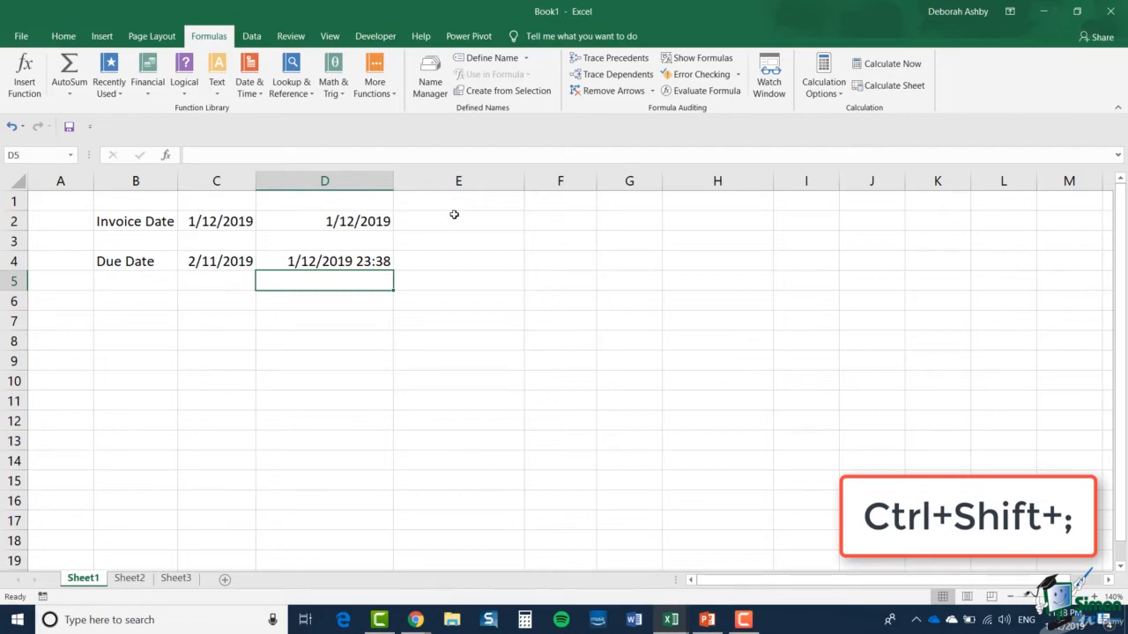
Insert the current time, 11:38 PM, as a static value in D5
key("ctrl+shift+semicolon")
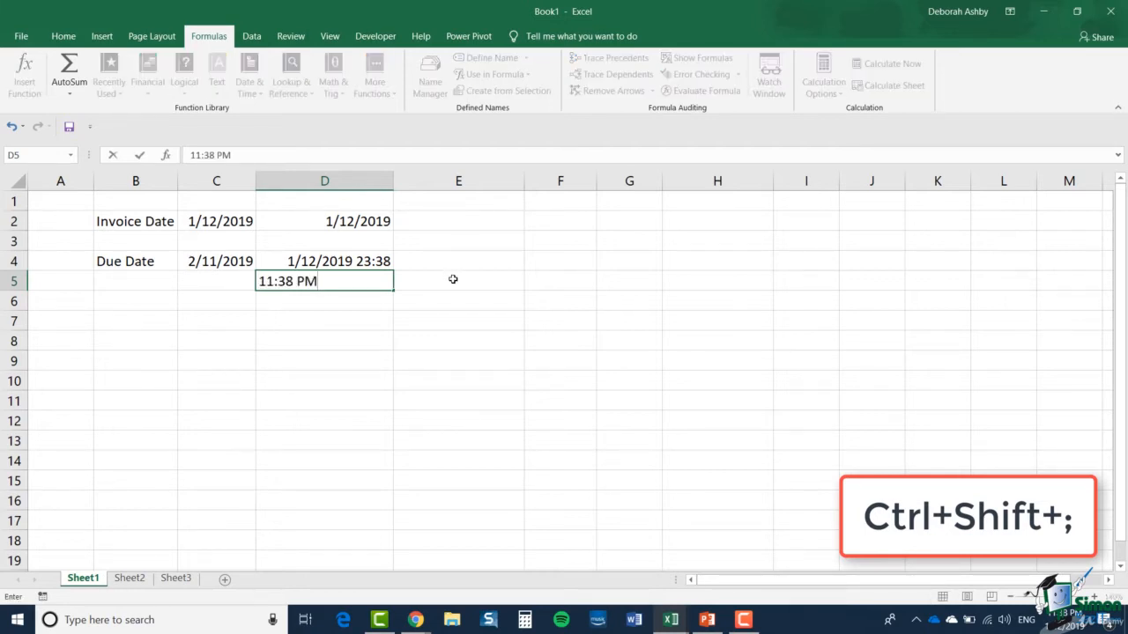
left_click(453, 279)
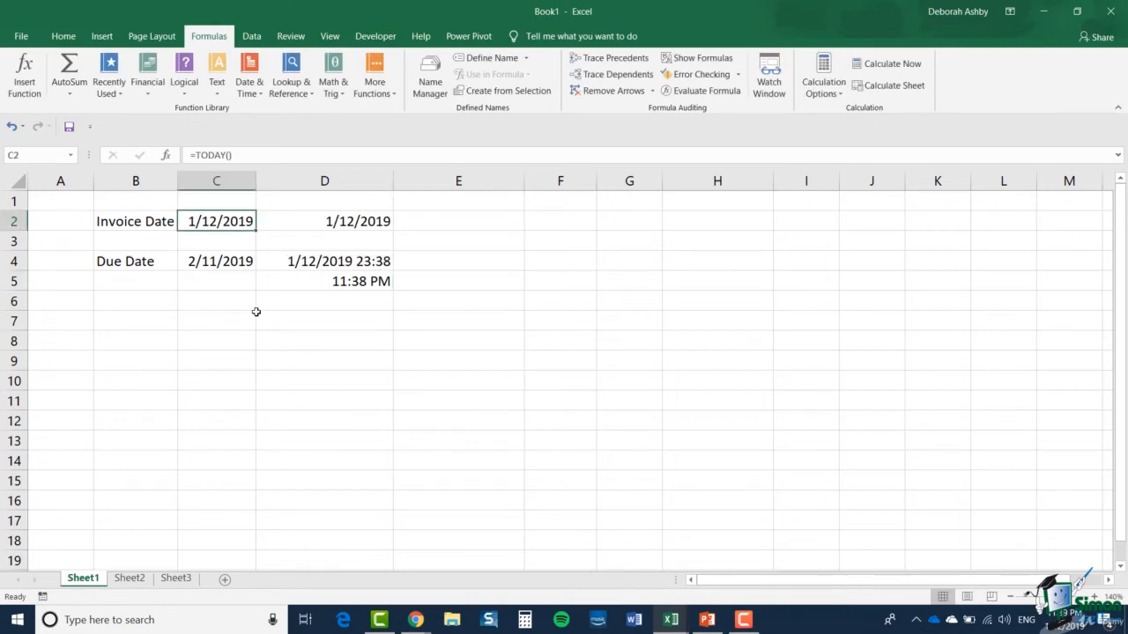
key("Right")
left_click(243, 221)
left_click(304, 224)
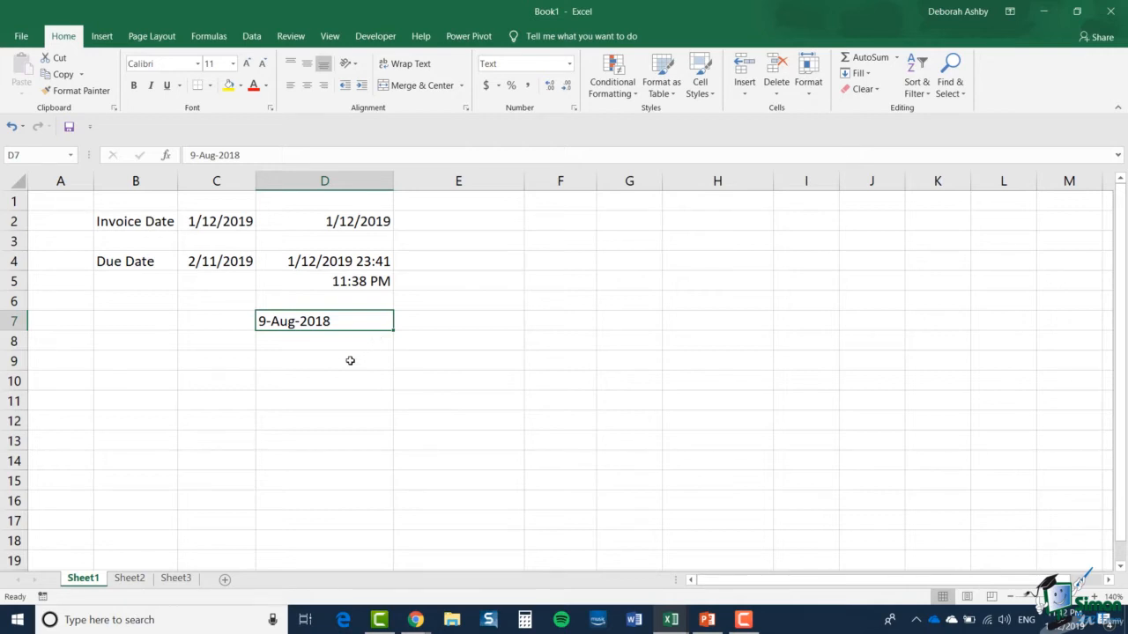
Insert a DATEVALUE function in D9 with D7 as its Date_text argument
left_click(350, 360)
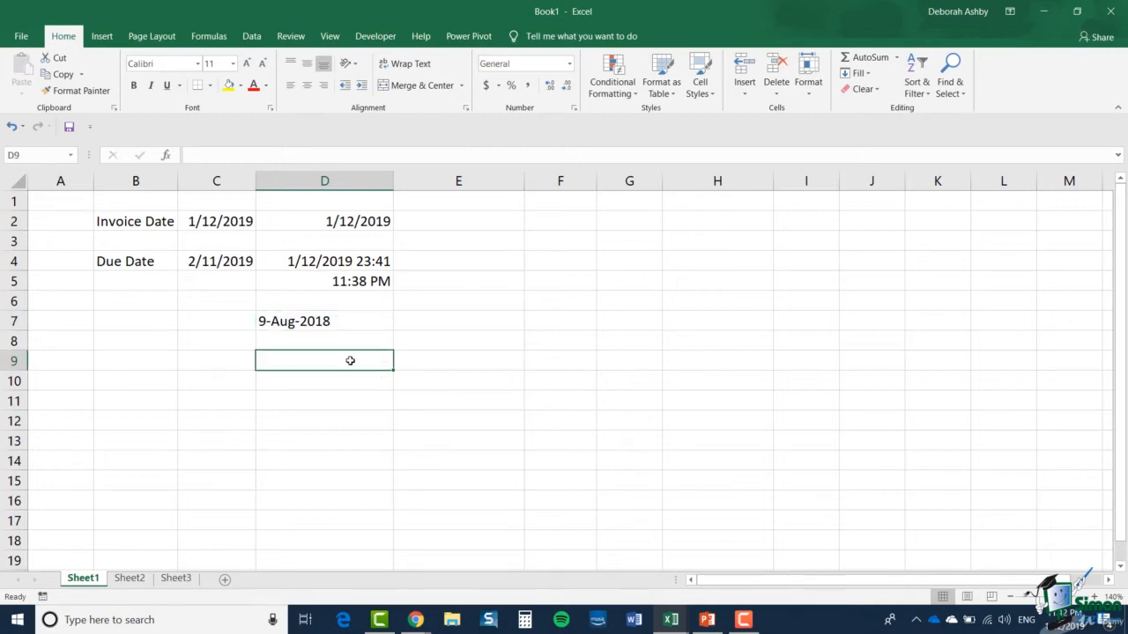
left_click(207, 37)
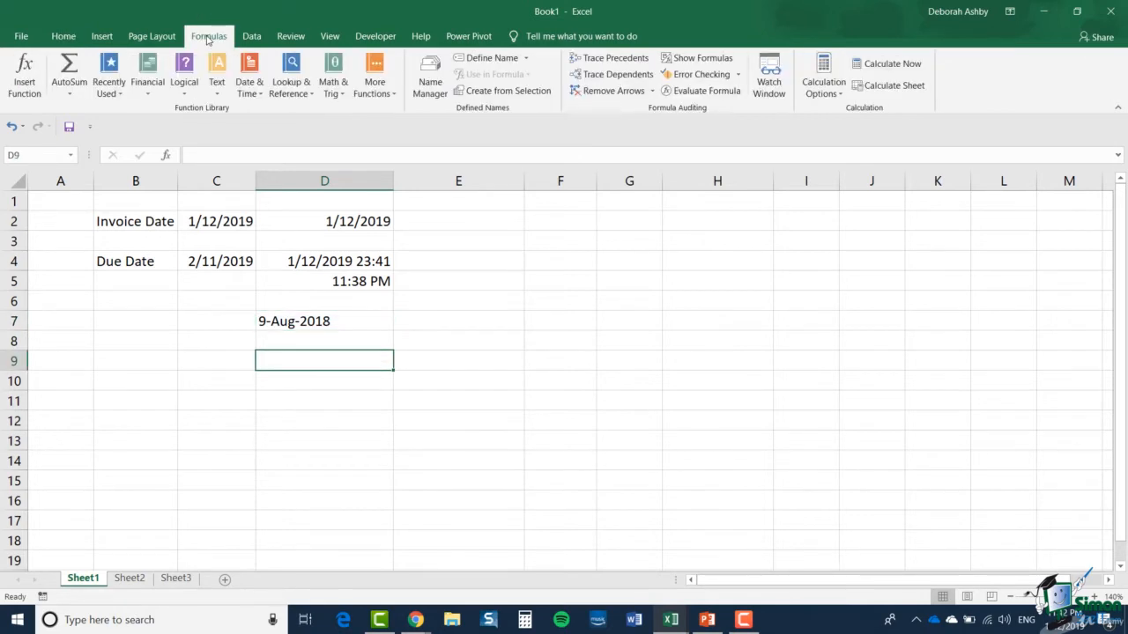
left_click(260, 93)
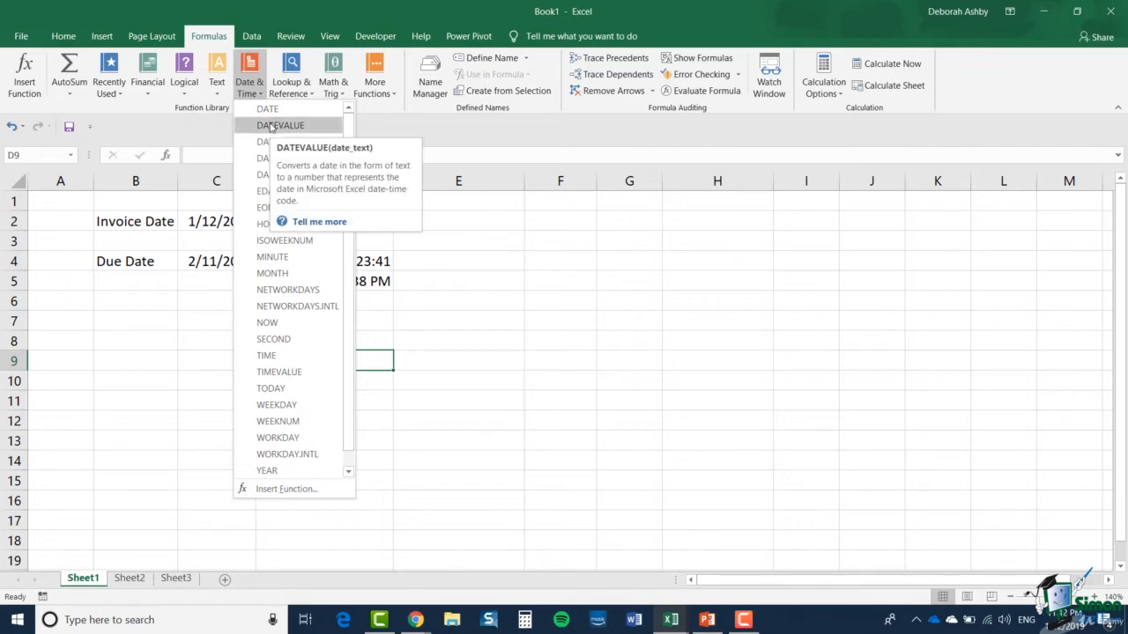
left_click(272, 126)
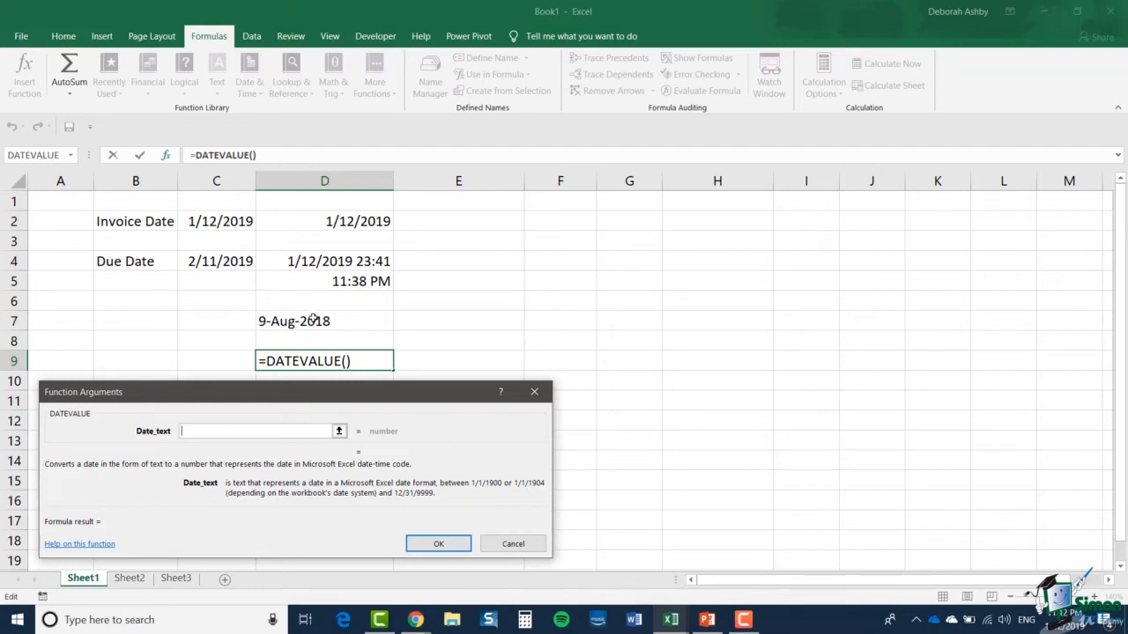
left_click(312, 320)
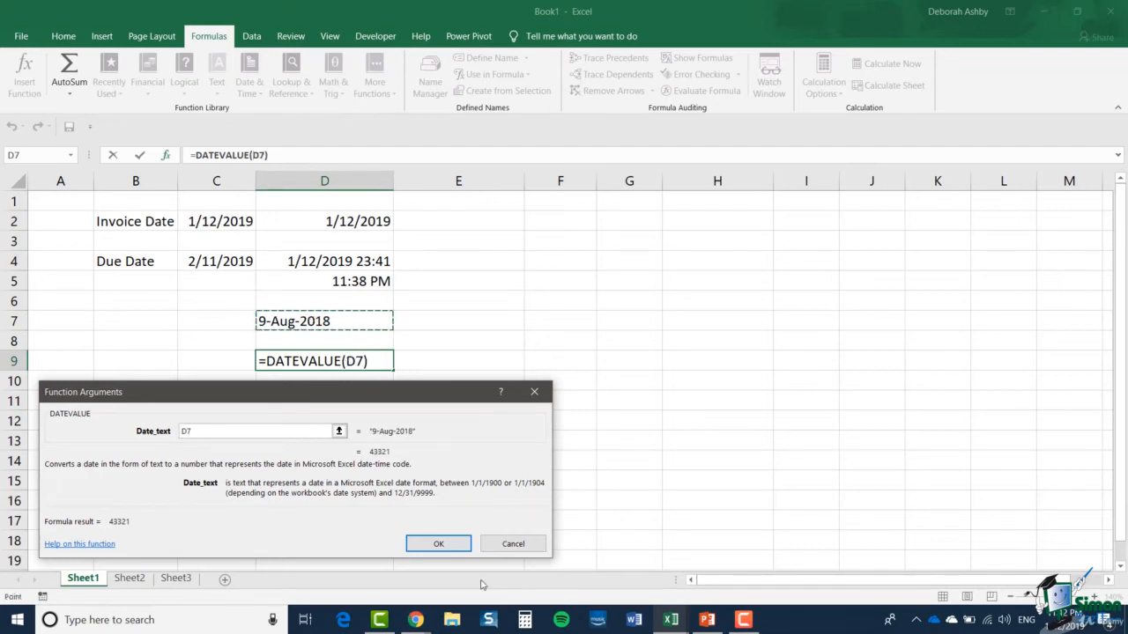
left_click(455, 547)
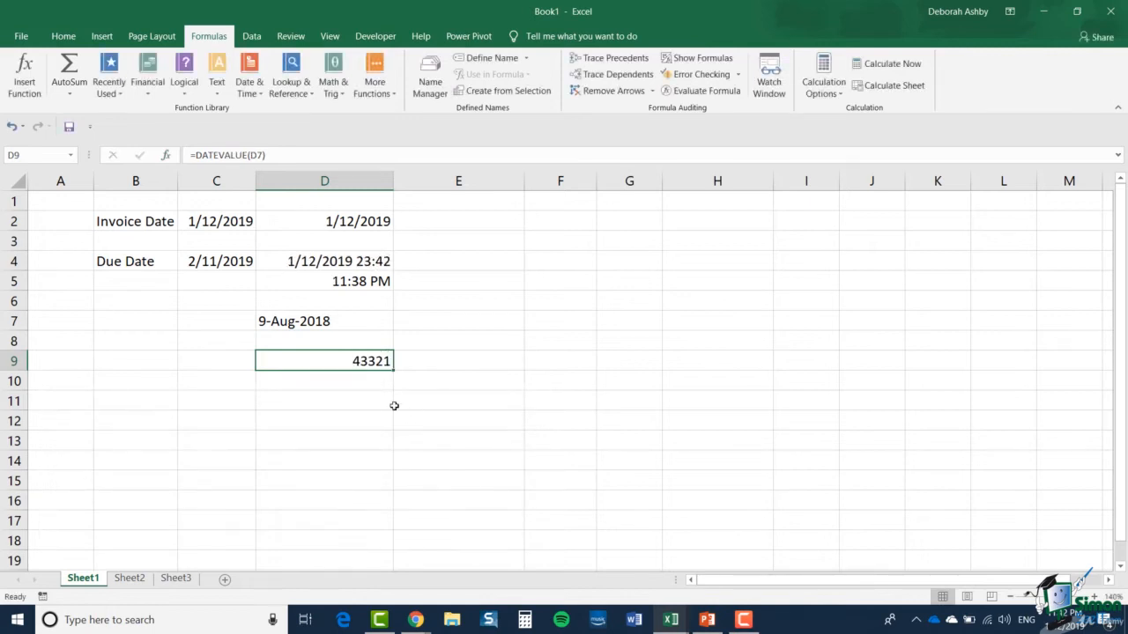
Format D9 with the Date category, using the *3/14/2012 type
right_click(345, 360)
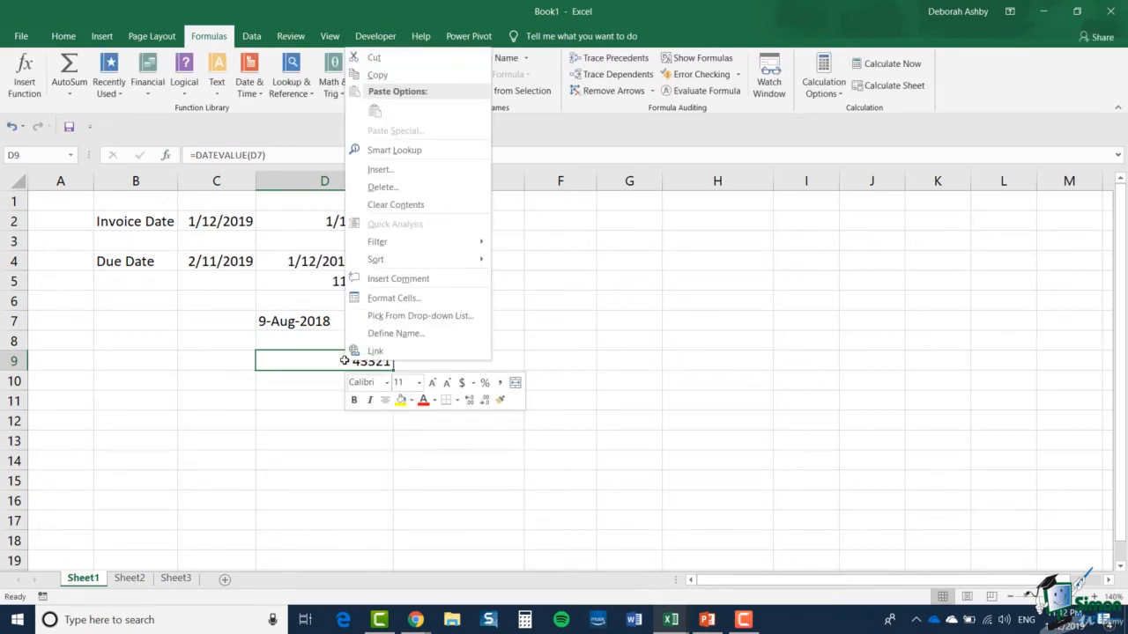
left_click(411, 303)
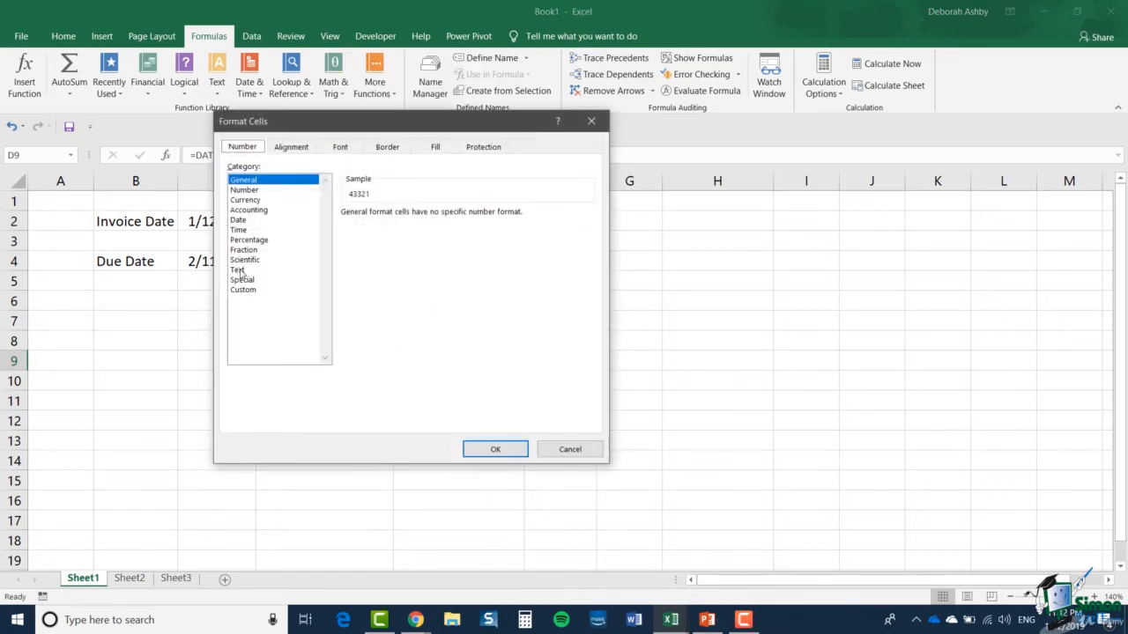
left_click(244, 220)
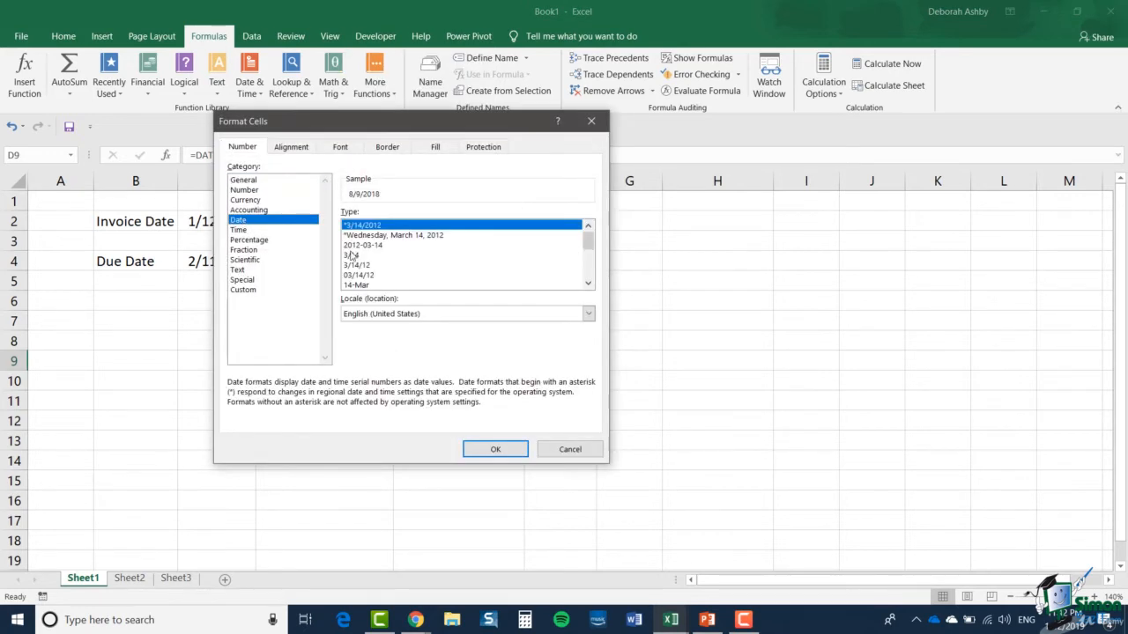
left_click(487, 450)
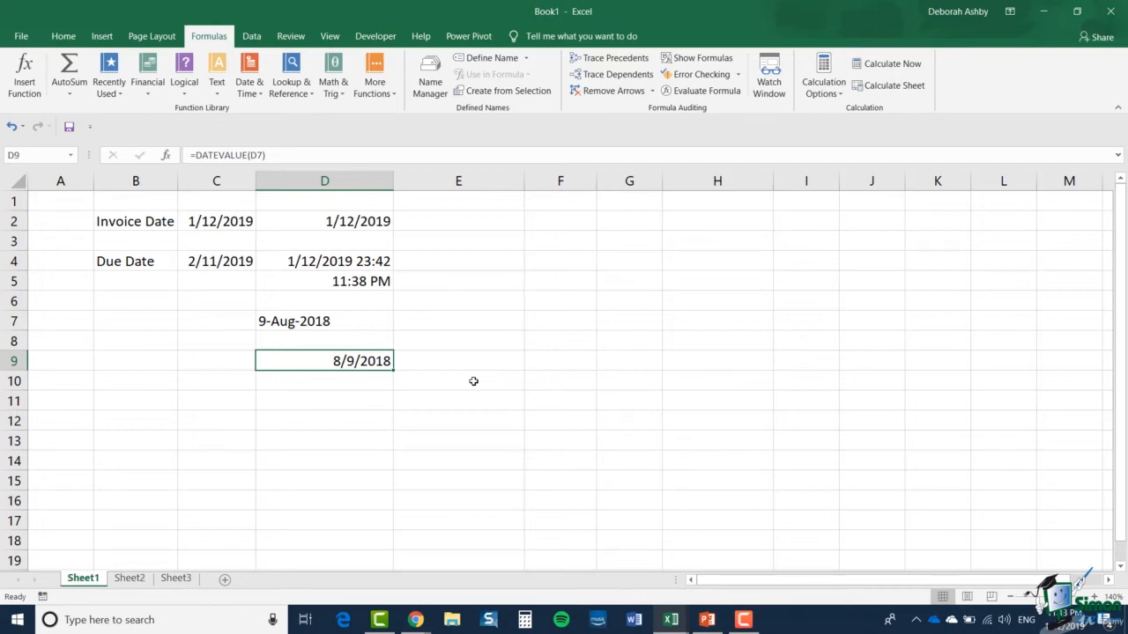
Insert a YEAR function in F4 with the date and time in D4 as its Serial_number argument
left_click(363, 263)
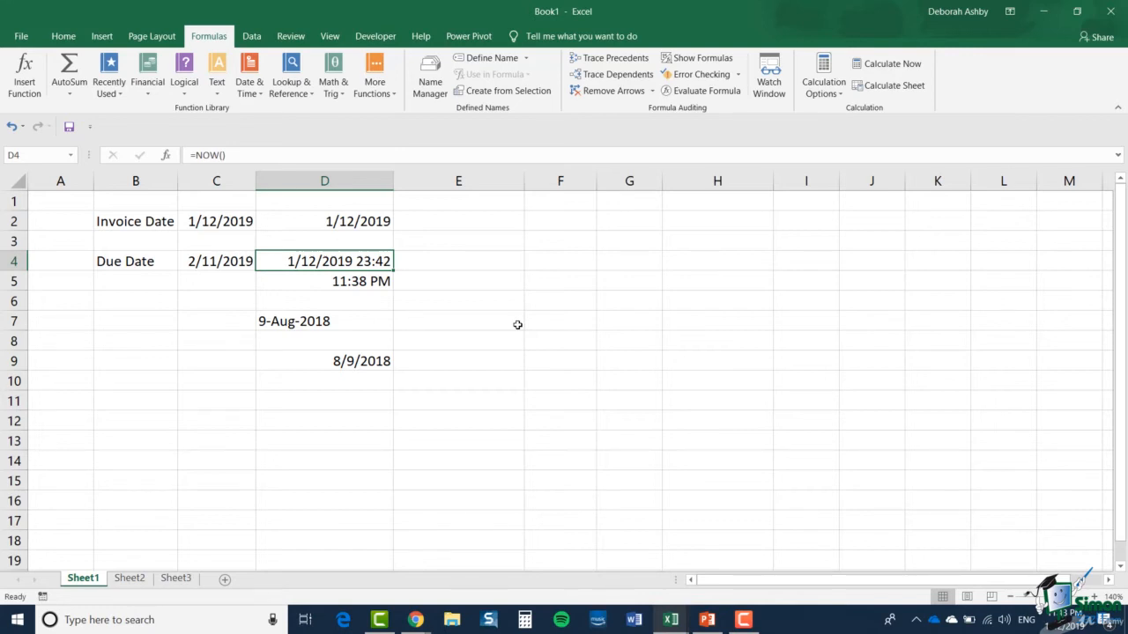
left_click(558, 260)
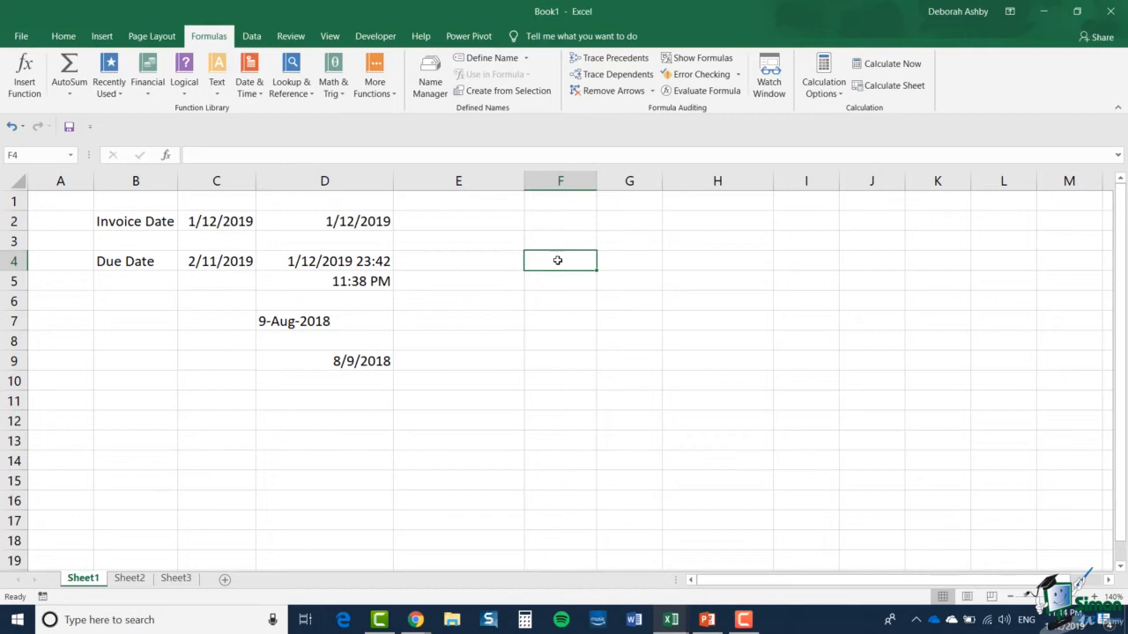
left_click(250, 84)
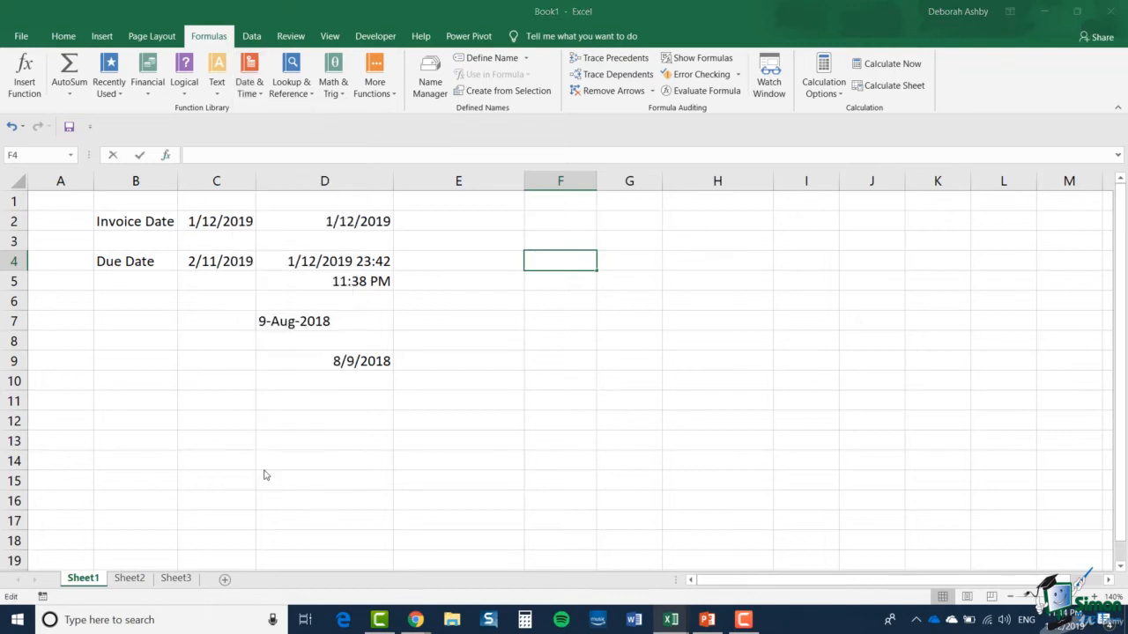
left_click(265, 471)
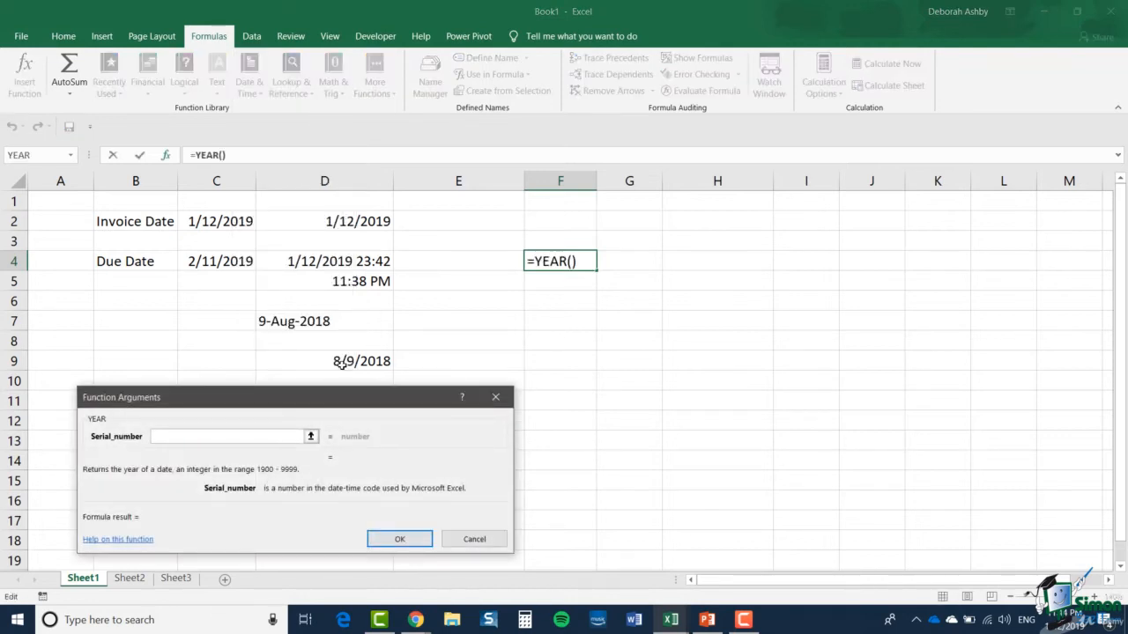
left_click(344, 261)
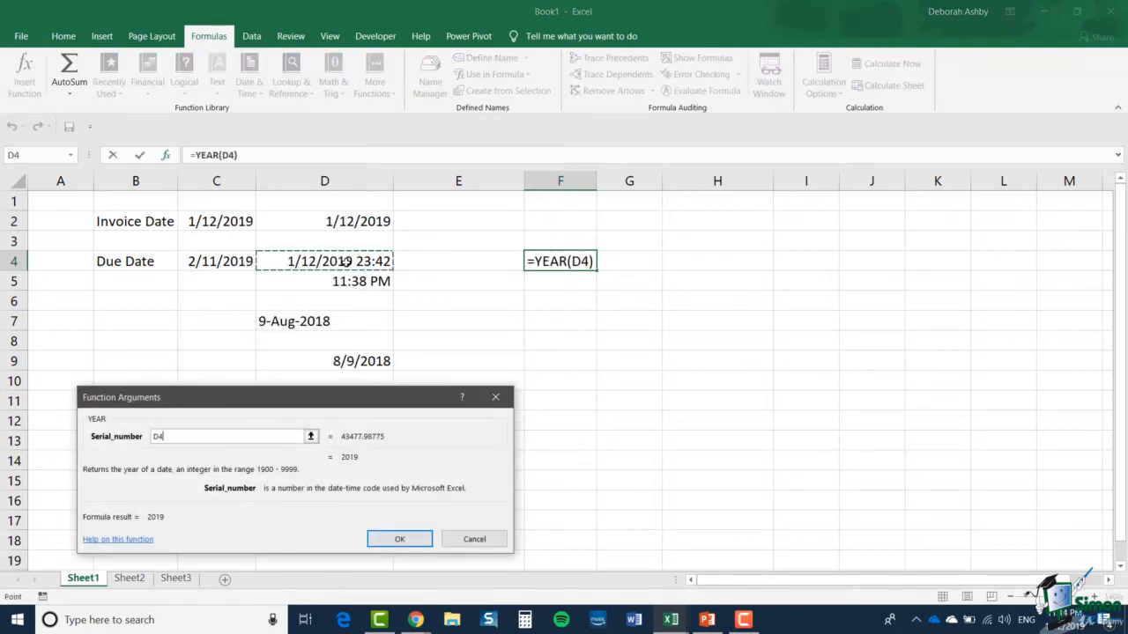
left_click(400, 540)
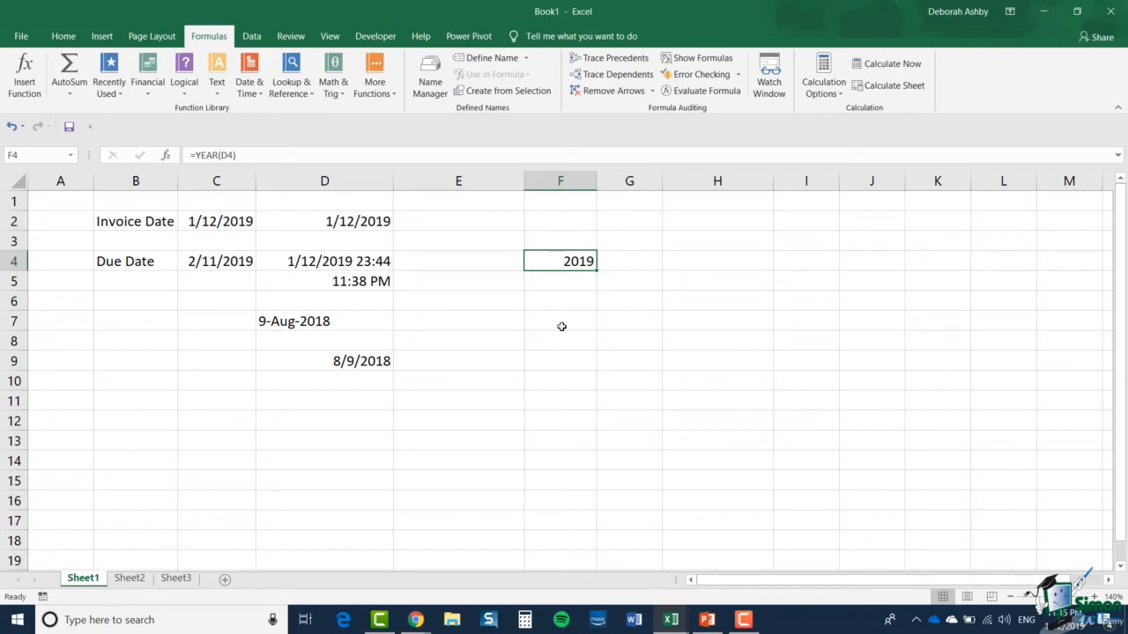
Insert a MONTH function in F5 with D4 as its Serial_number argument
left_click(566, 284)
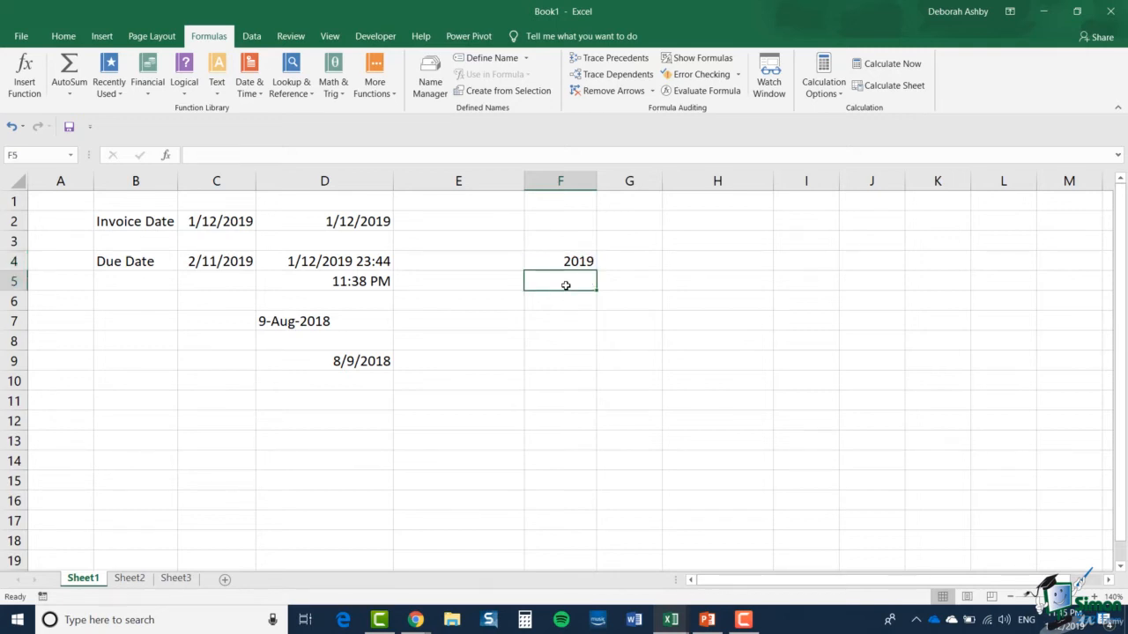
left_click(250, 88)
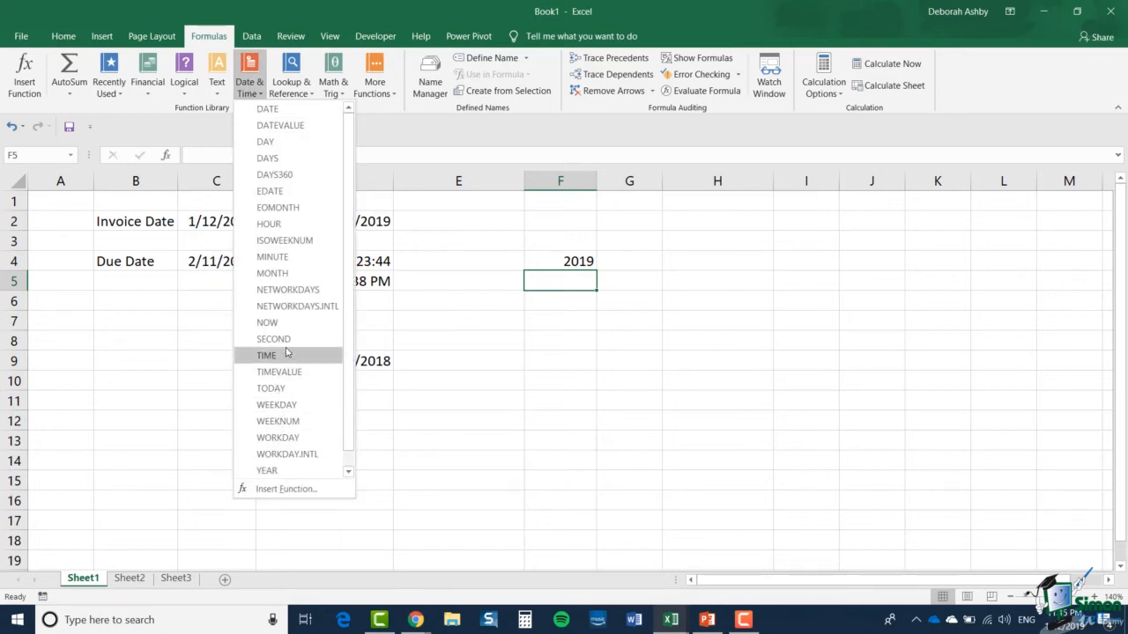
left_click(283, 274)
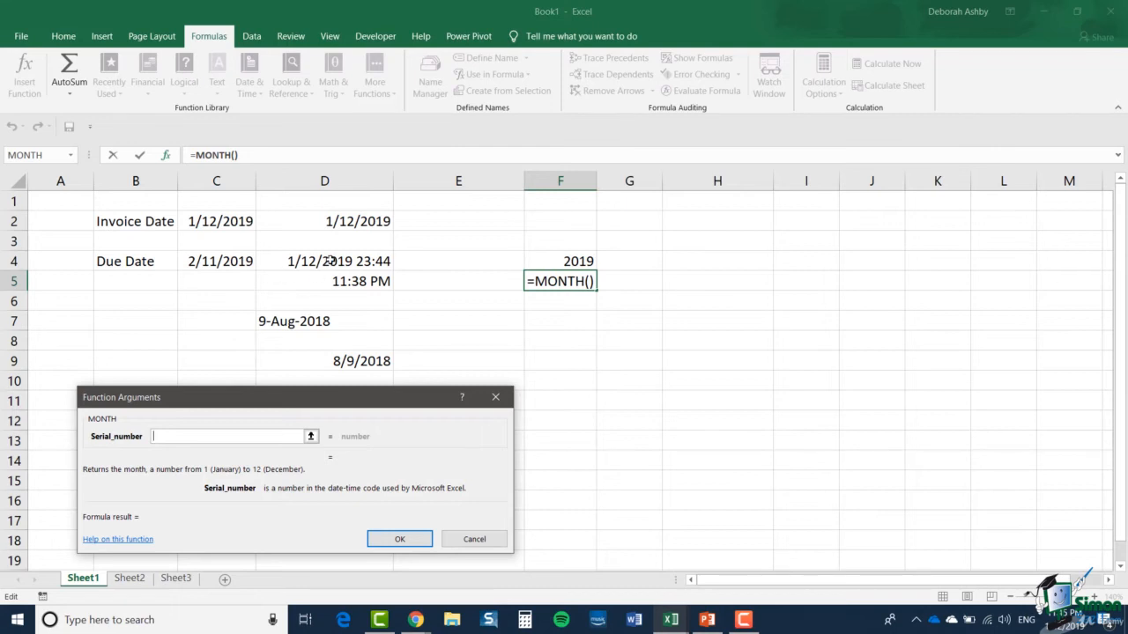
left_click(329, 261)
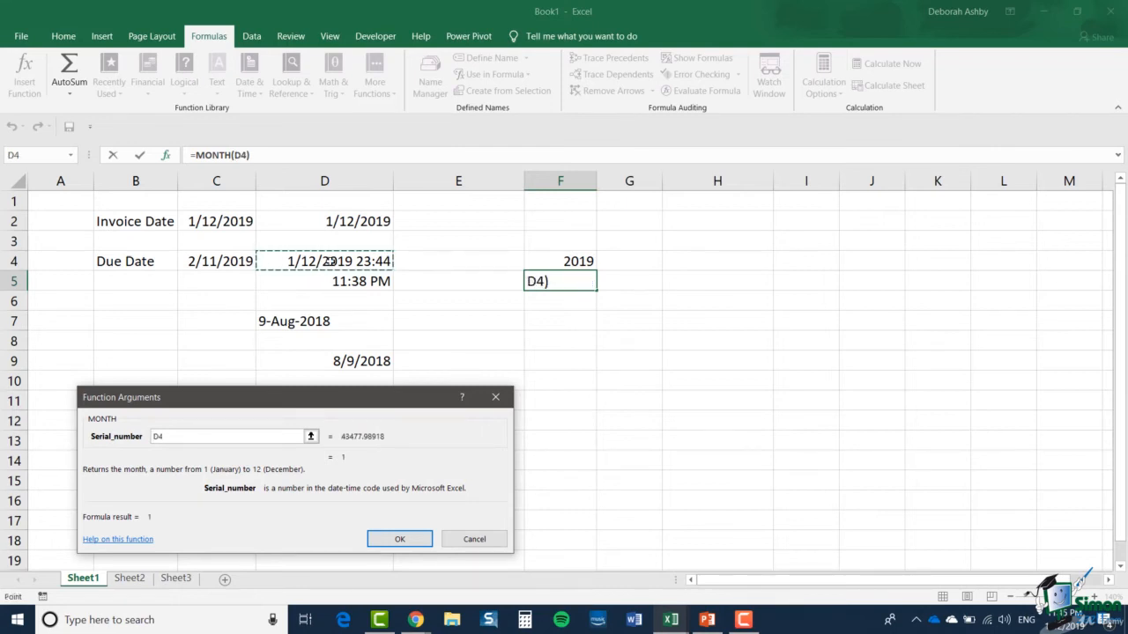
left_click(401, 540)
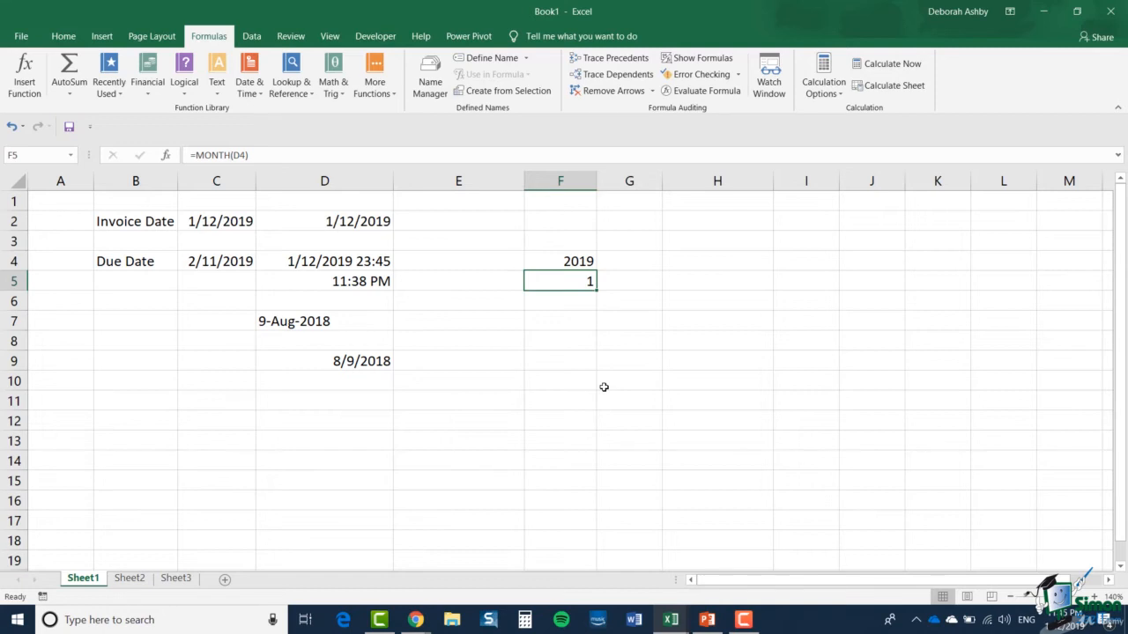
Insert a DAY function in F6 with D4 as its Serial_number argument
left_click(574, 305)
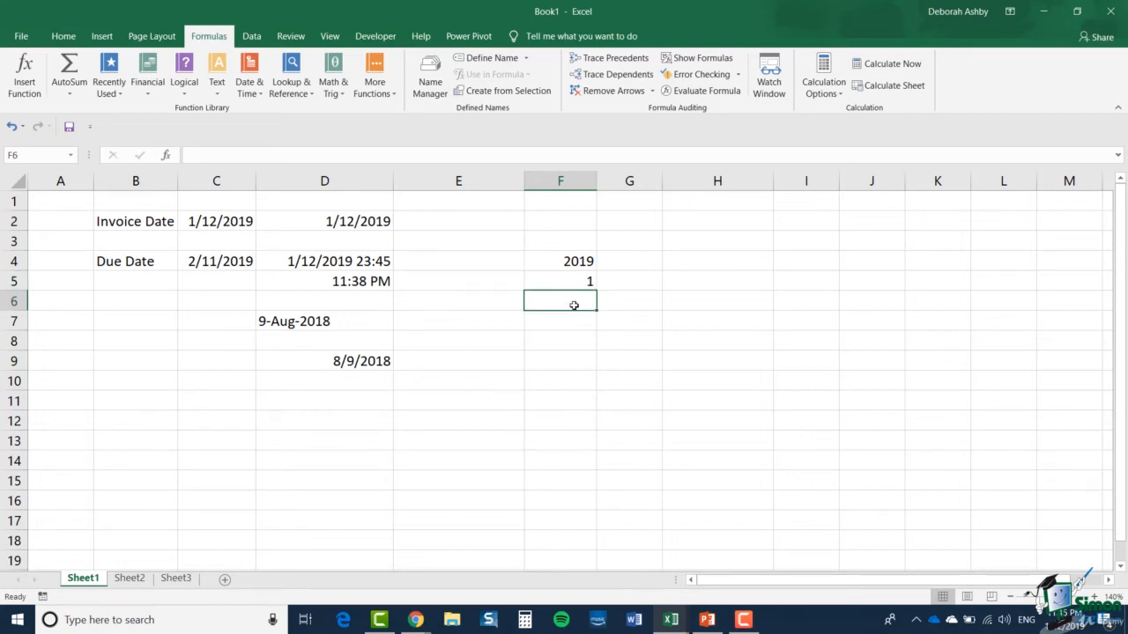
left_click(250, 88)
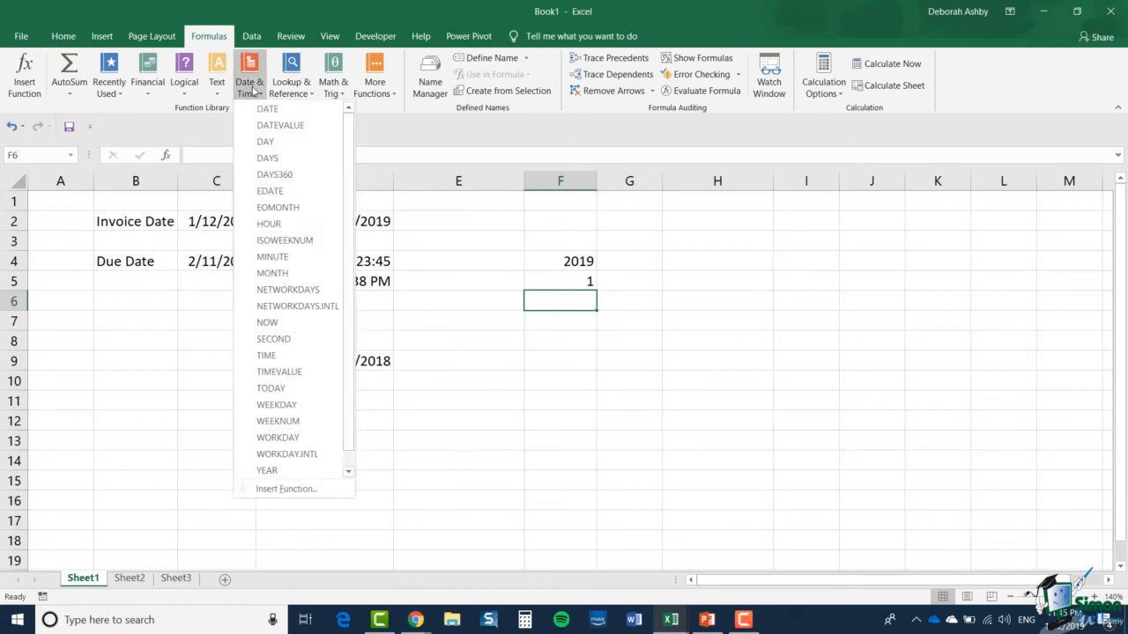
left_click(265, 143)
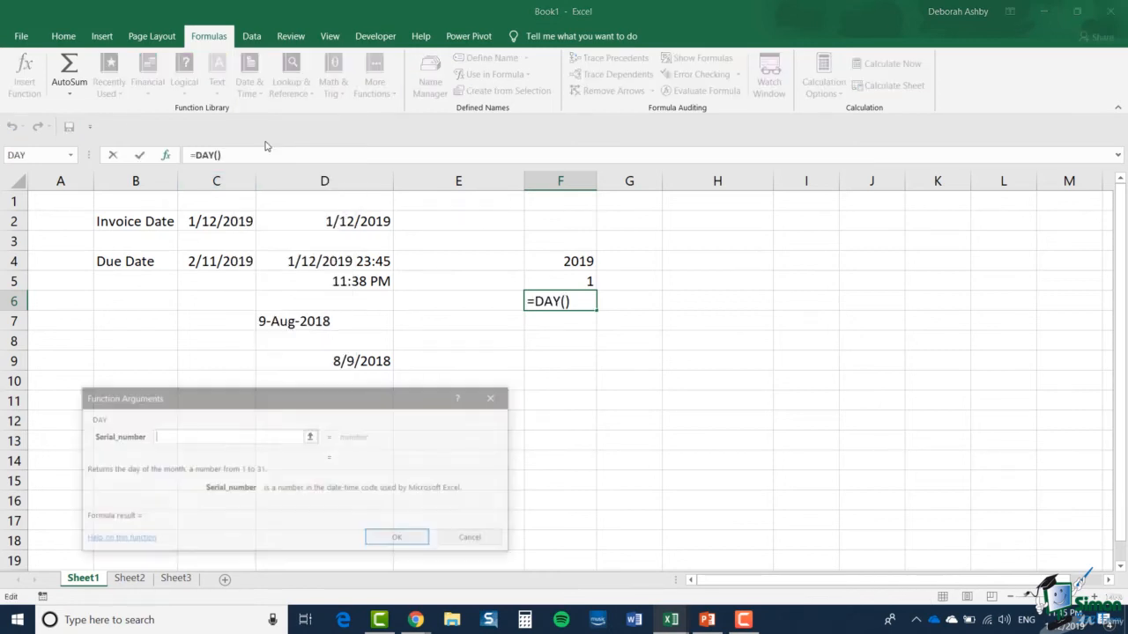
left_click(316, 260)
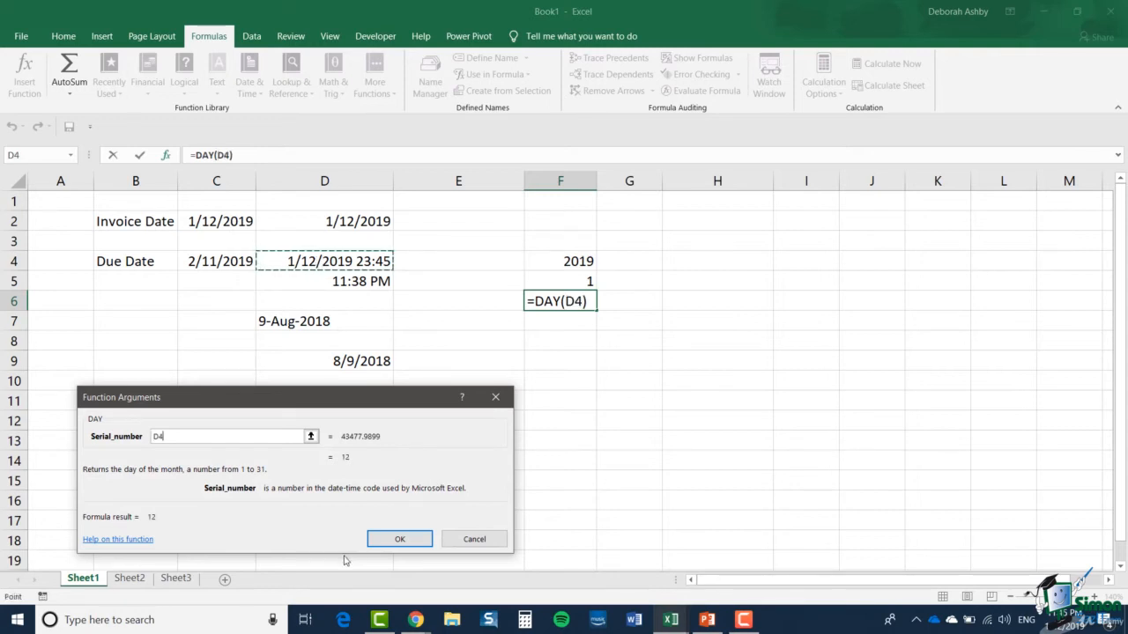
left_click(398, 540)
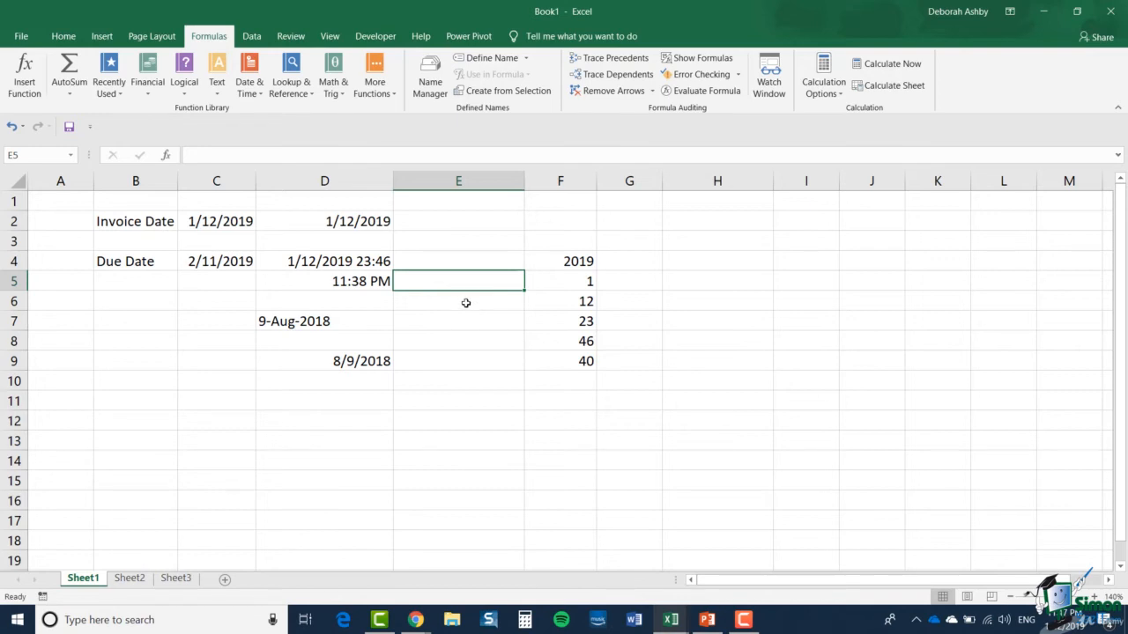
Enter 1 in the empty cell E6 to make the worksheet recalculate its time formulas
left_click(465, 303)
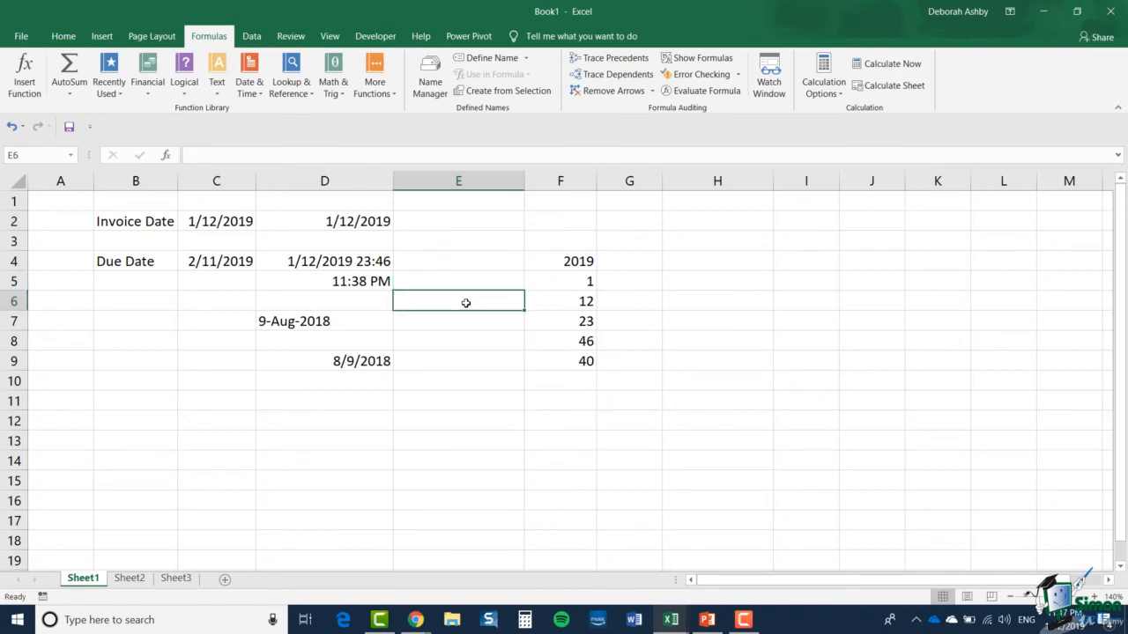
type("1")
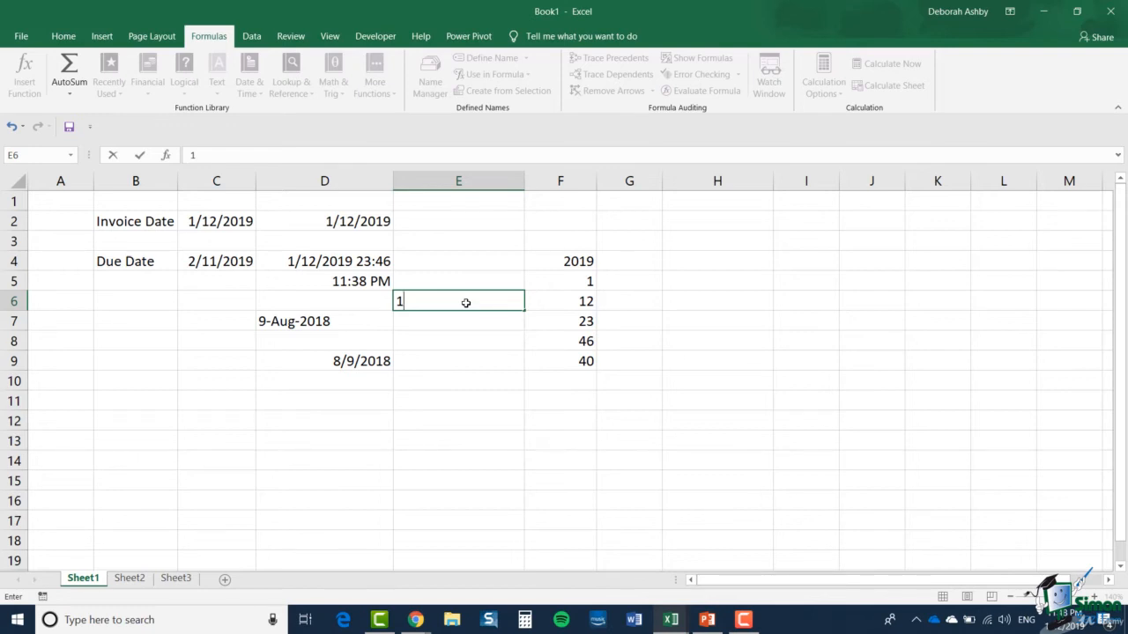
key("Return")
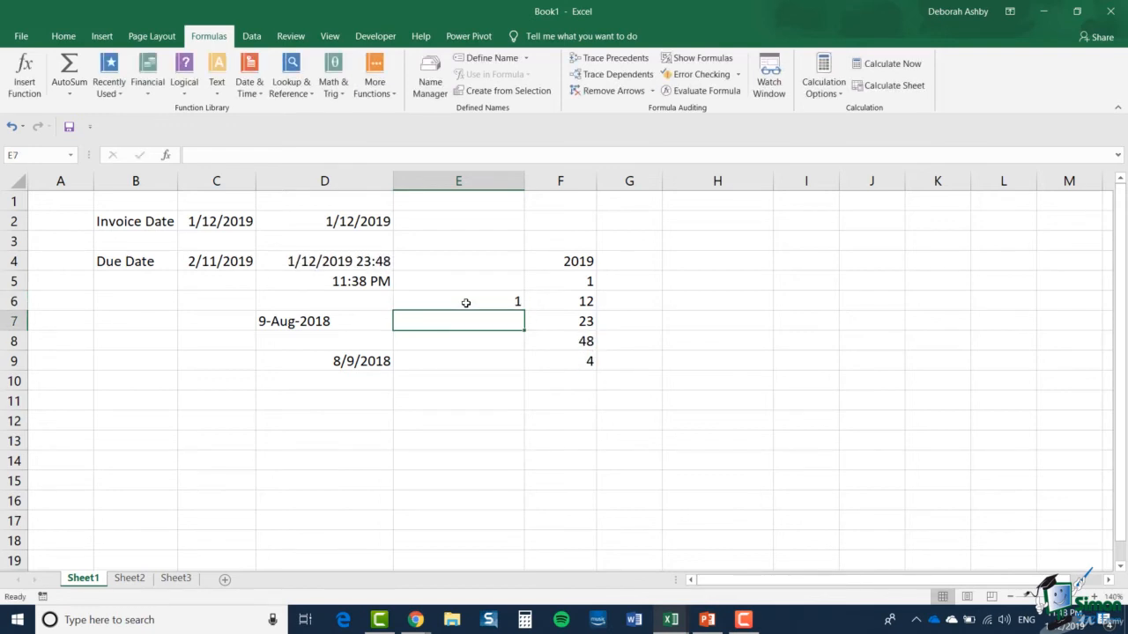
Insert a DATE function in D11 with year 2018, month 11 and day 10
left_click(553, 341)
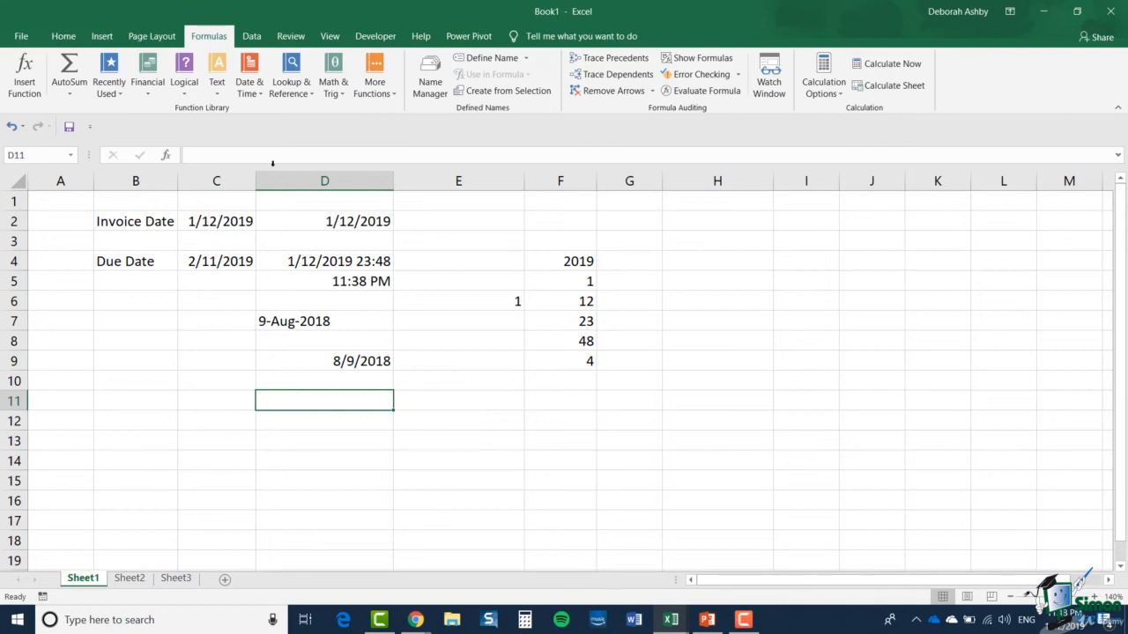
left_click(249, 86)
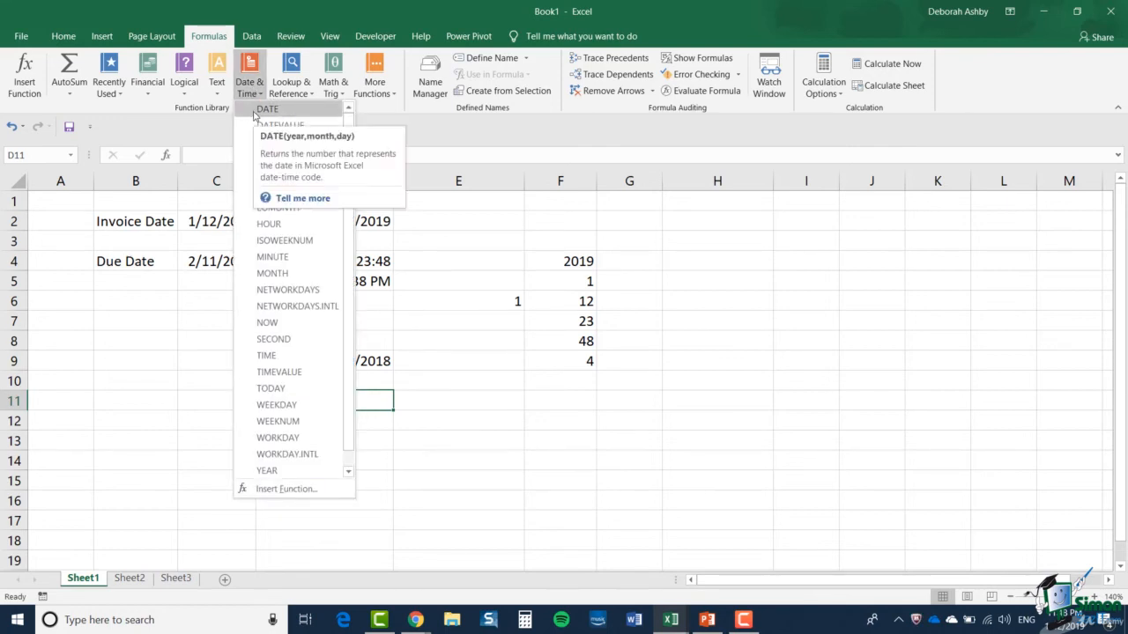
left_click(253, 114)
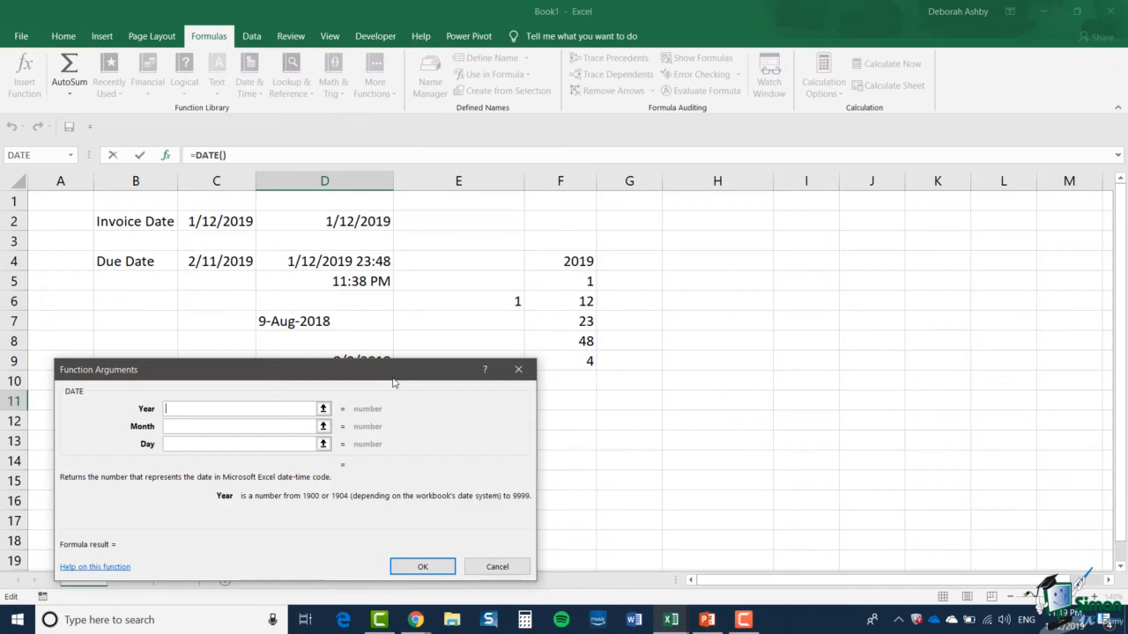
type("2018")
left_click(229, 426)
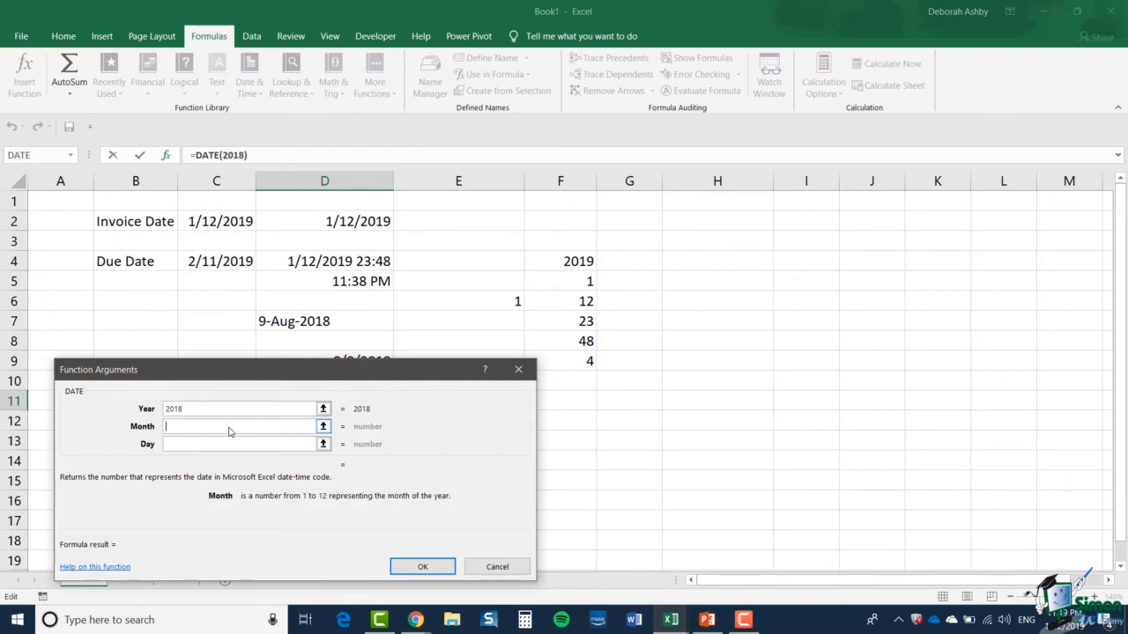
type("11")
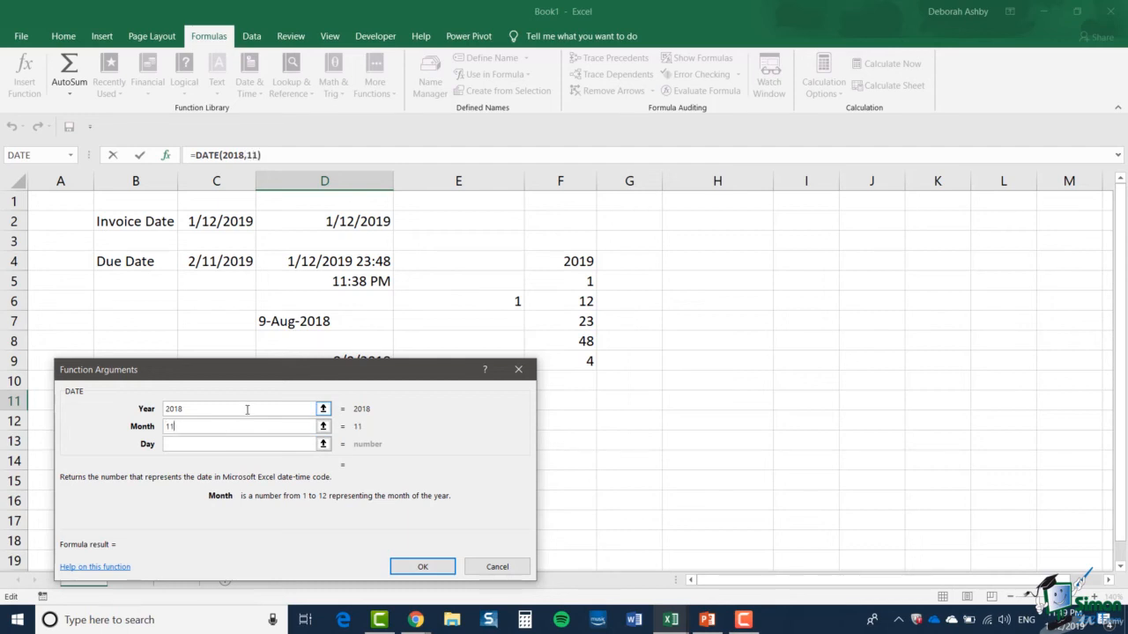
left_click(190, 443)
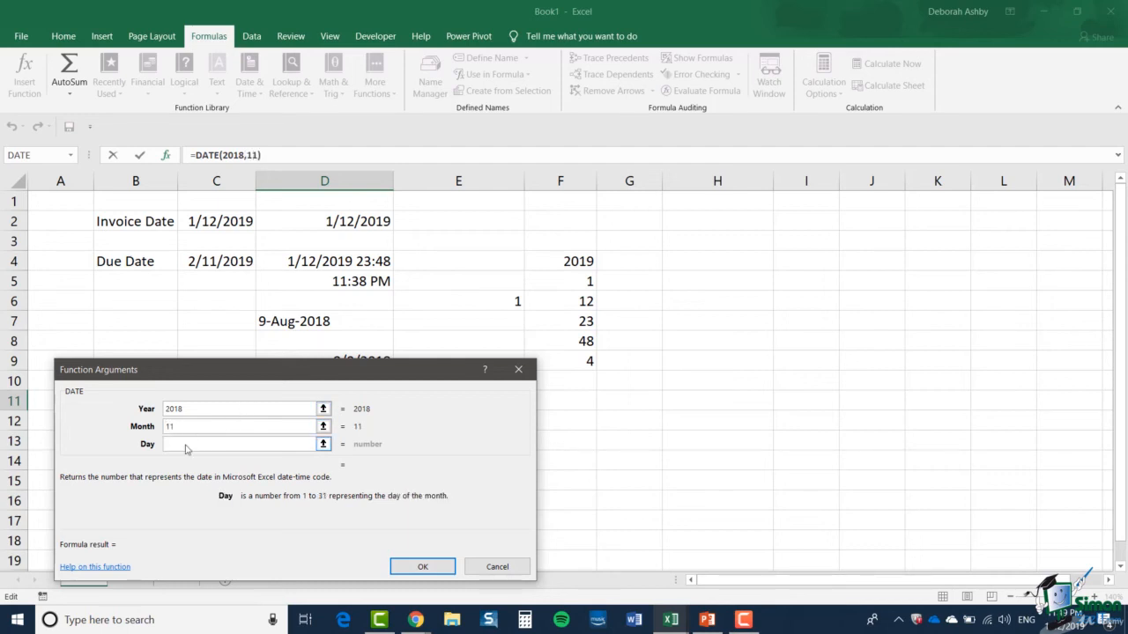
type("10")
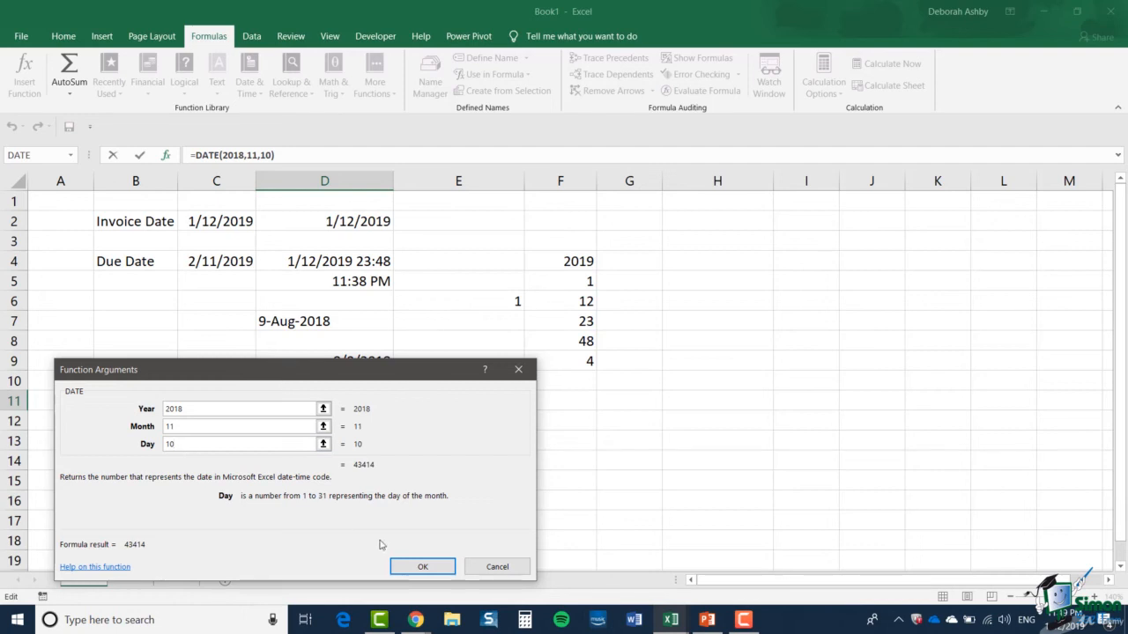
left_click(418, 567)
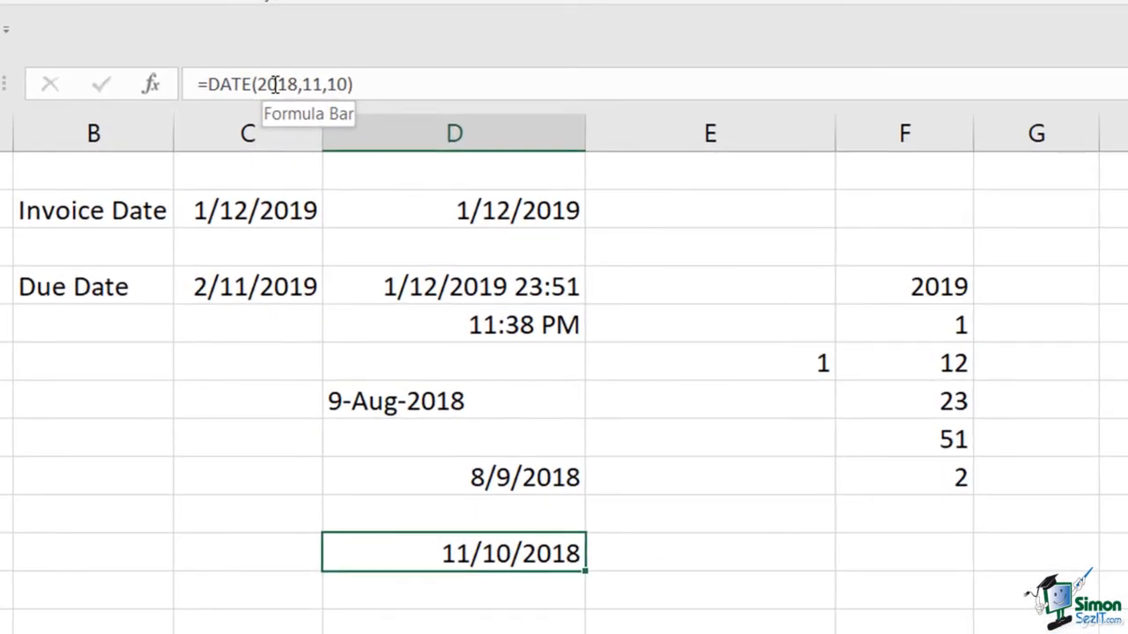
Replace the fixed year 2018 in D11's DATE formula with a nested YEAR(D4) function
double_click(275, 84)
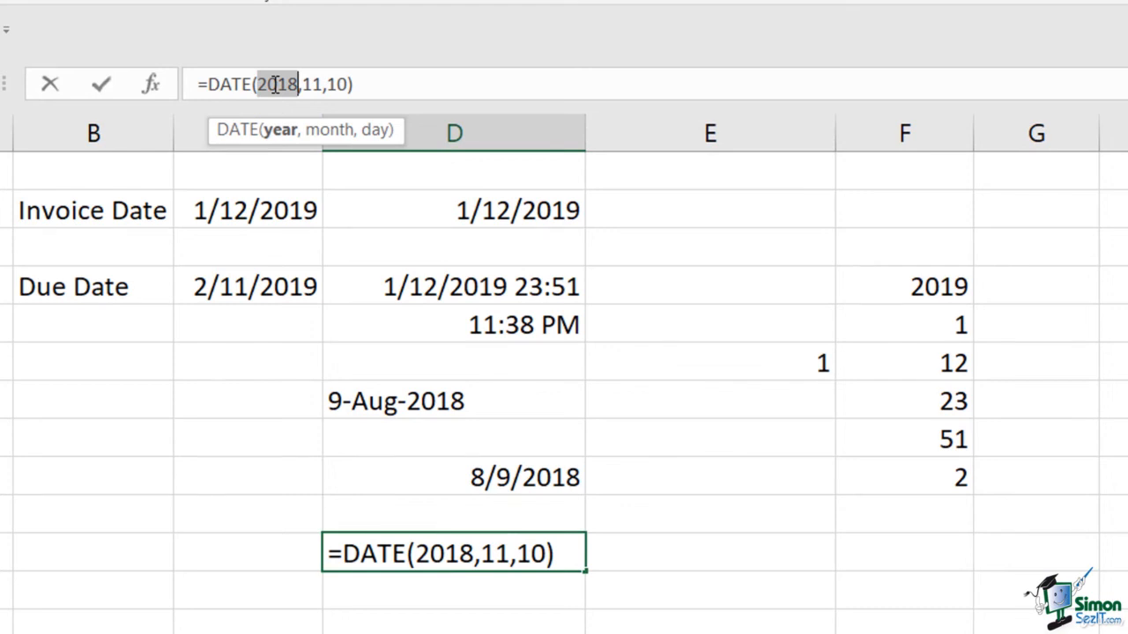
key("BackSpace")
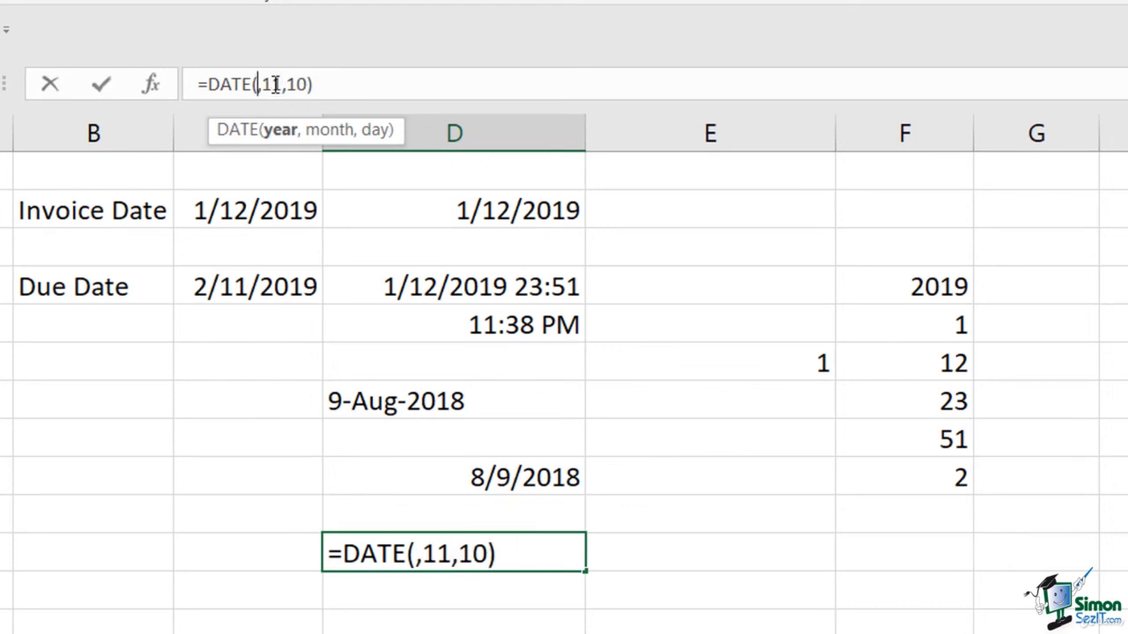
type("year")
key("Escape")
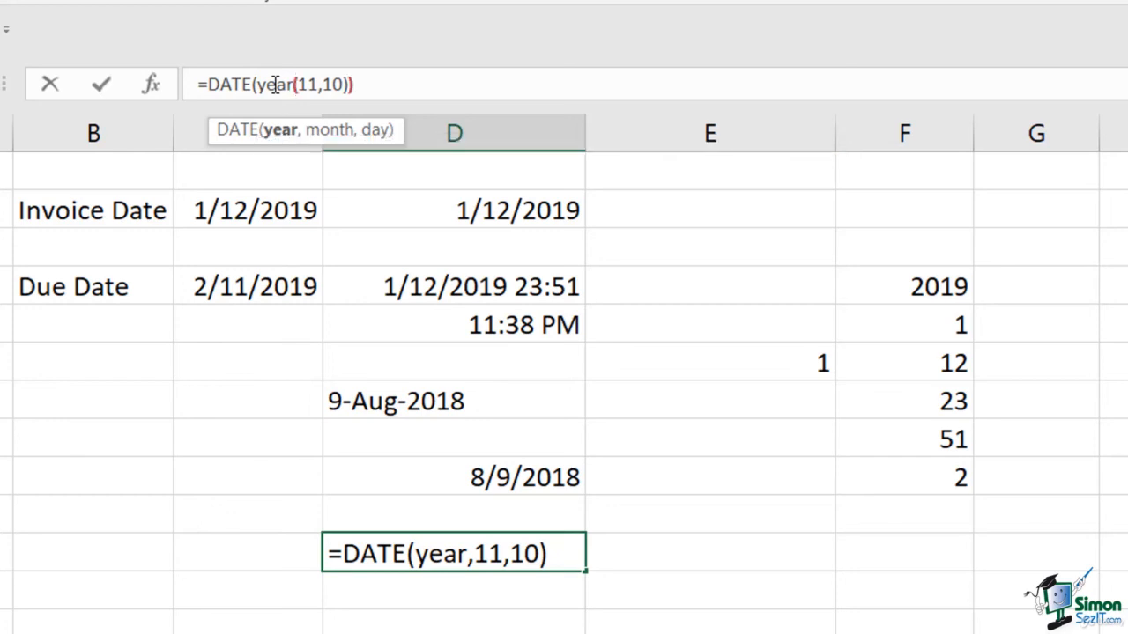
type("(")
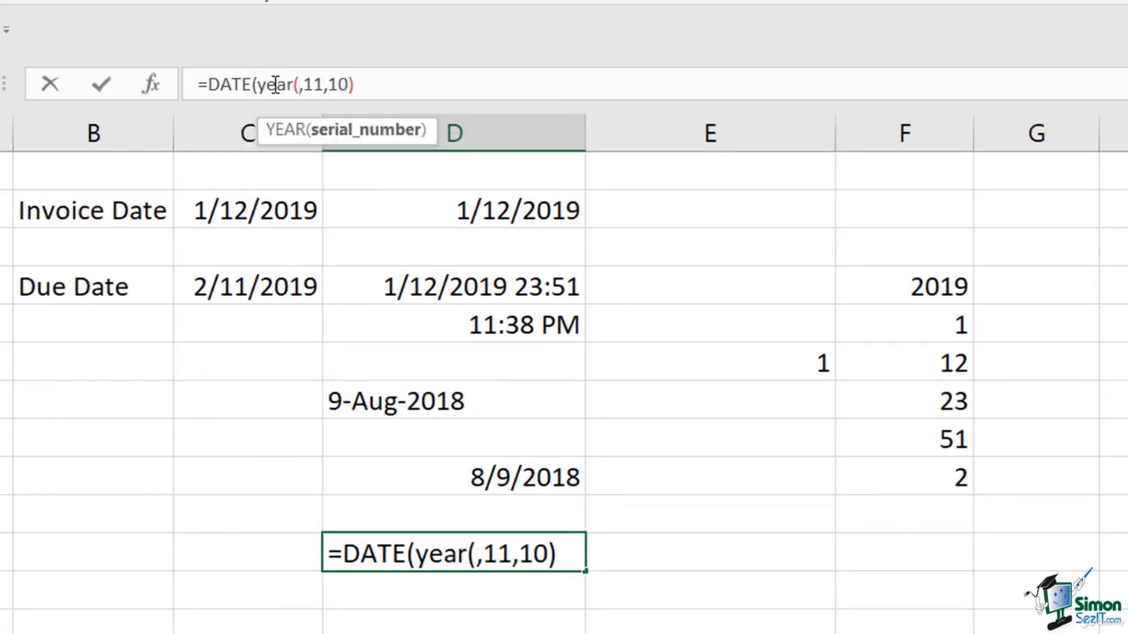
left_click(385, 288)
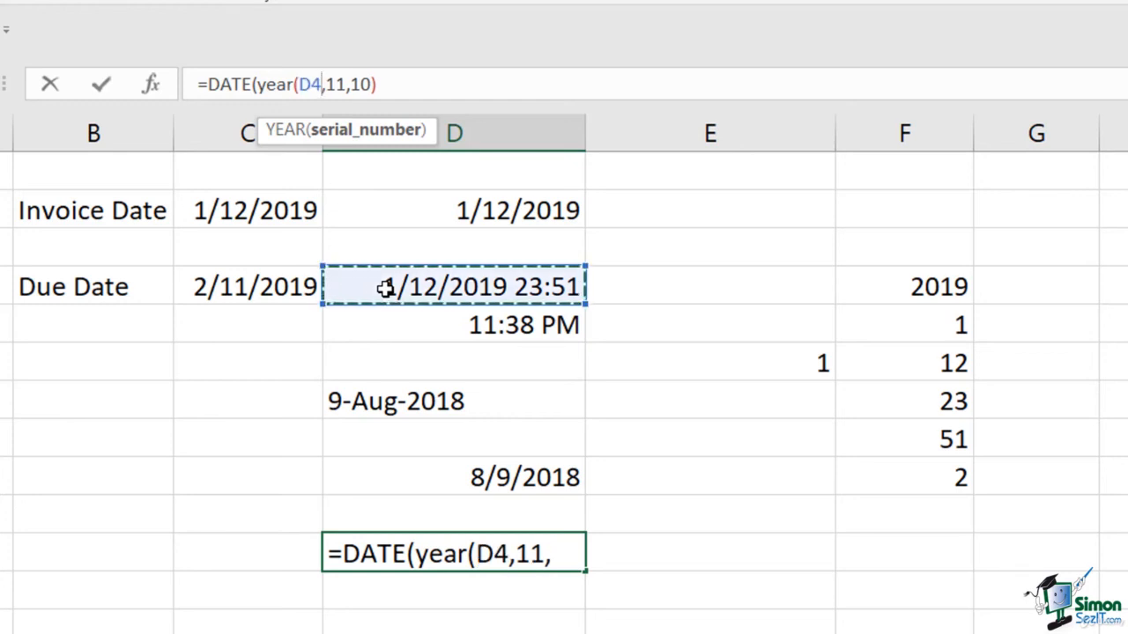
type(")")
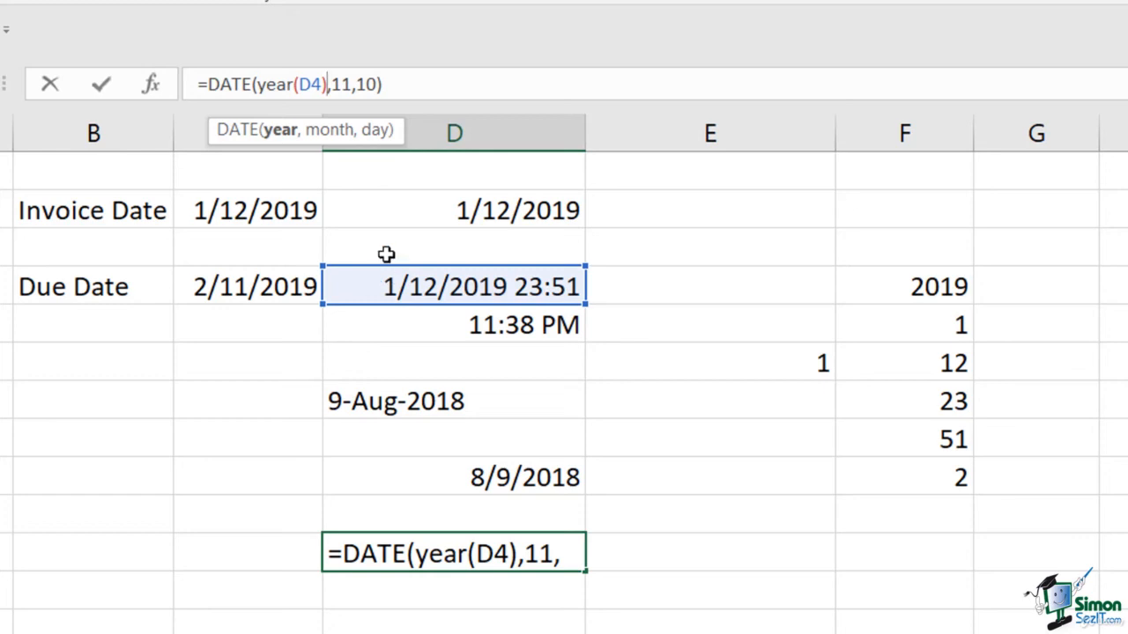
Replace the fixed month 11 in D11's DATE formula with a nested MONTH(D4) function
double_click(342, 84)
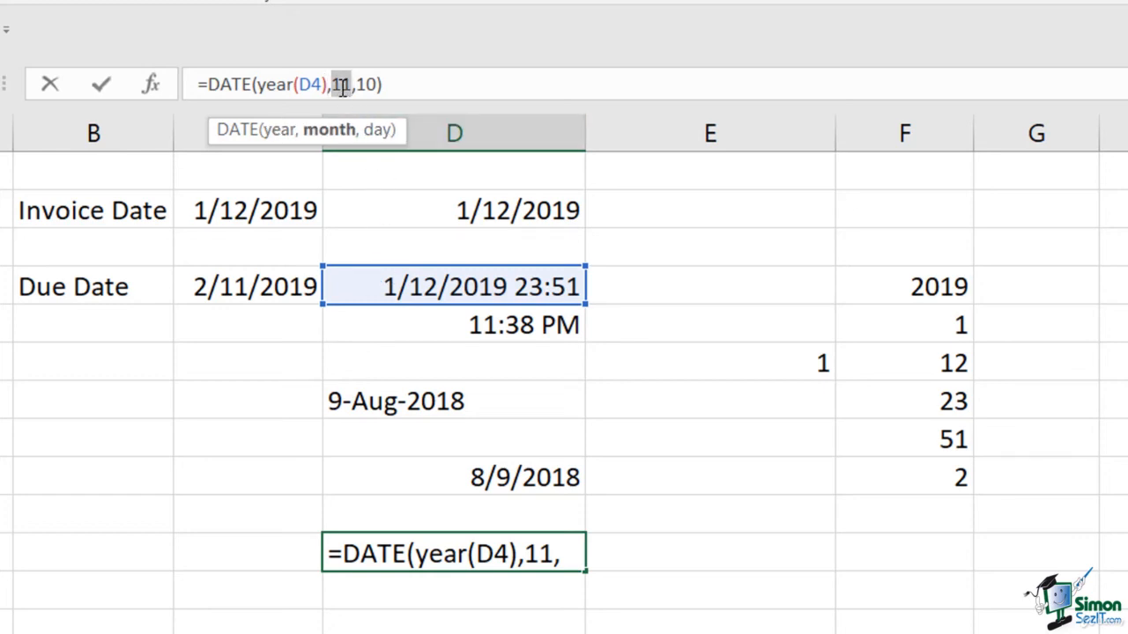
key("BackSpace")
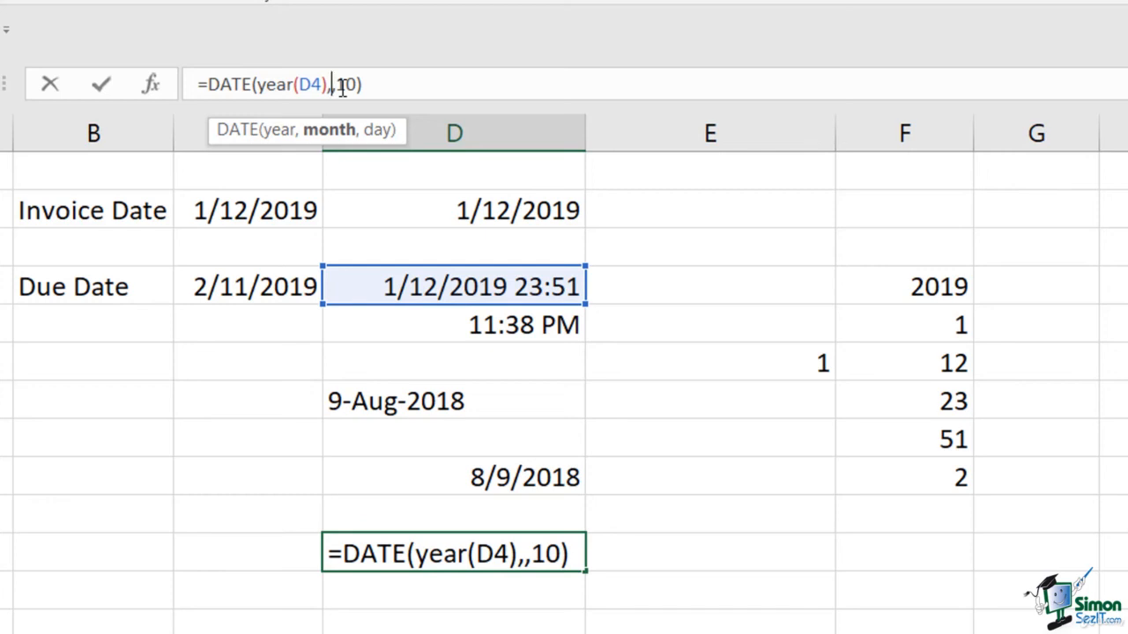
type("month(")
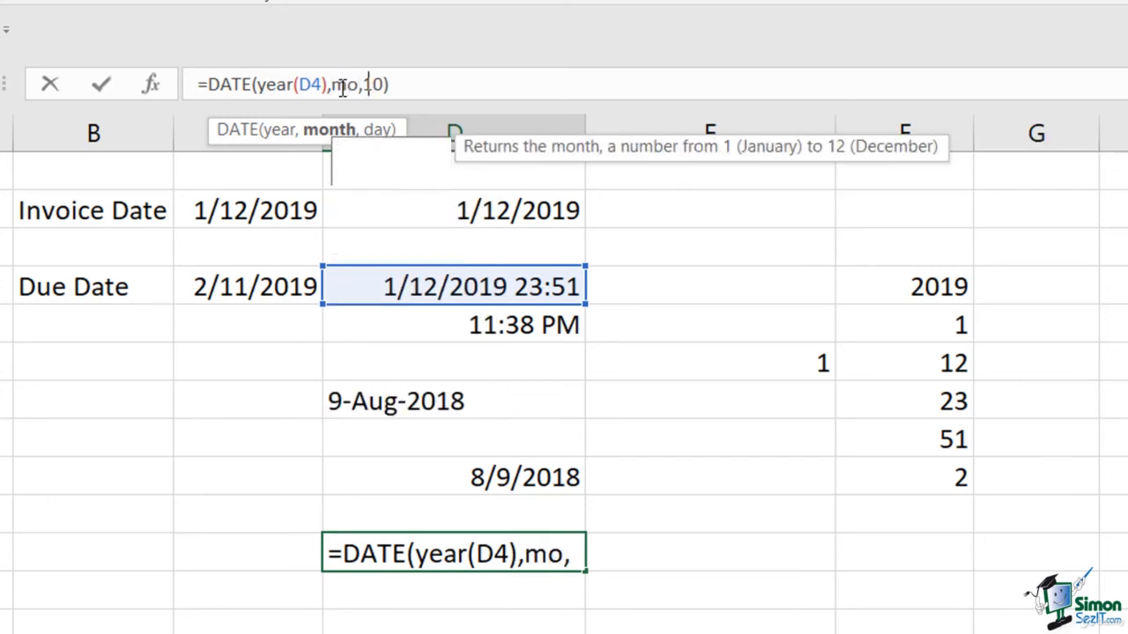
left_click(392, 295)
type(")")
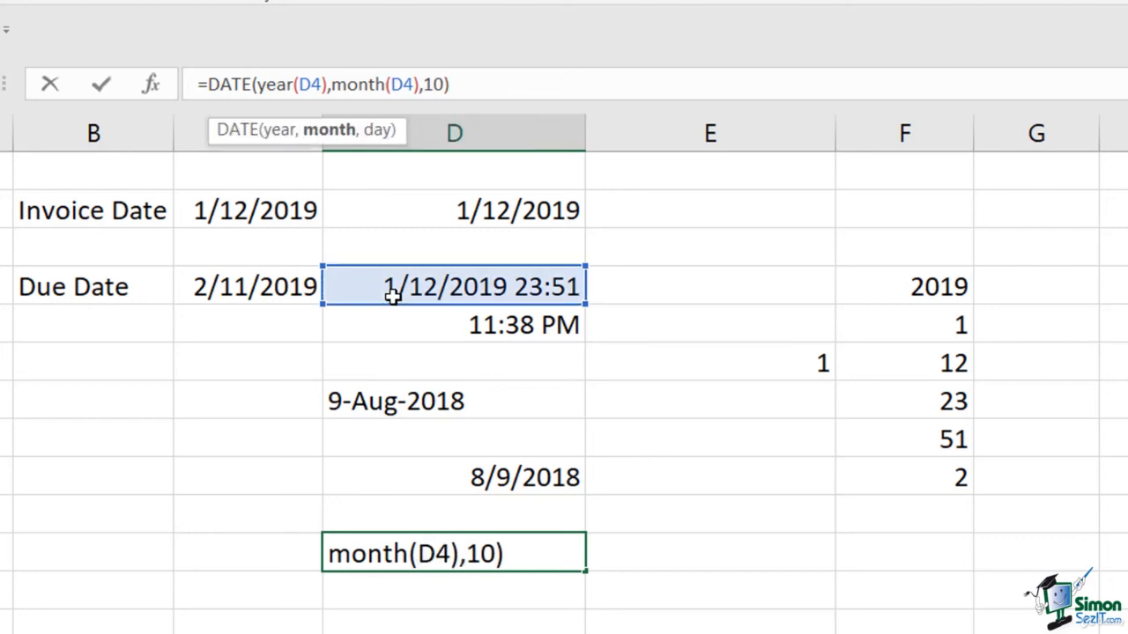
Replace the fixed day 10 in D11's DATE formula with a nested DAY(D4) function and enter the formula
double_click(437, 83)
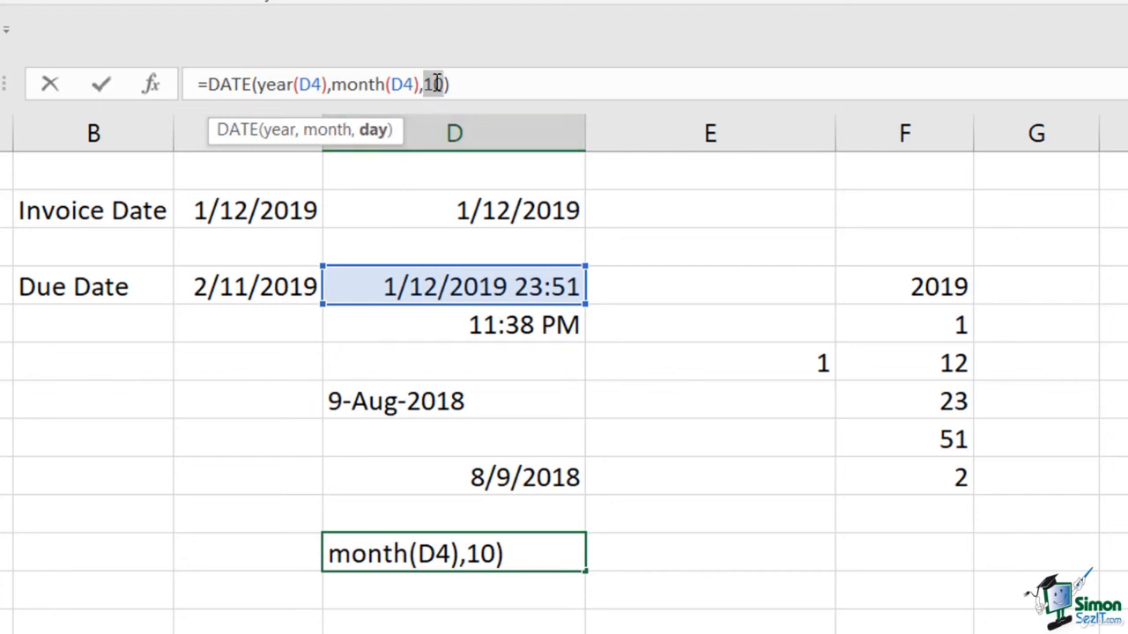
type("day(")
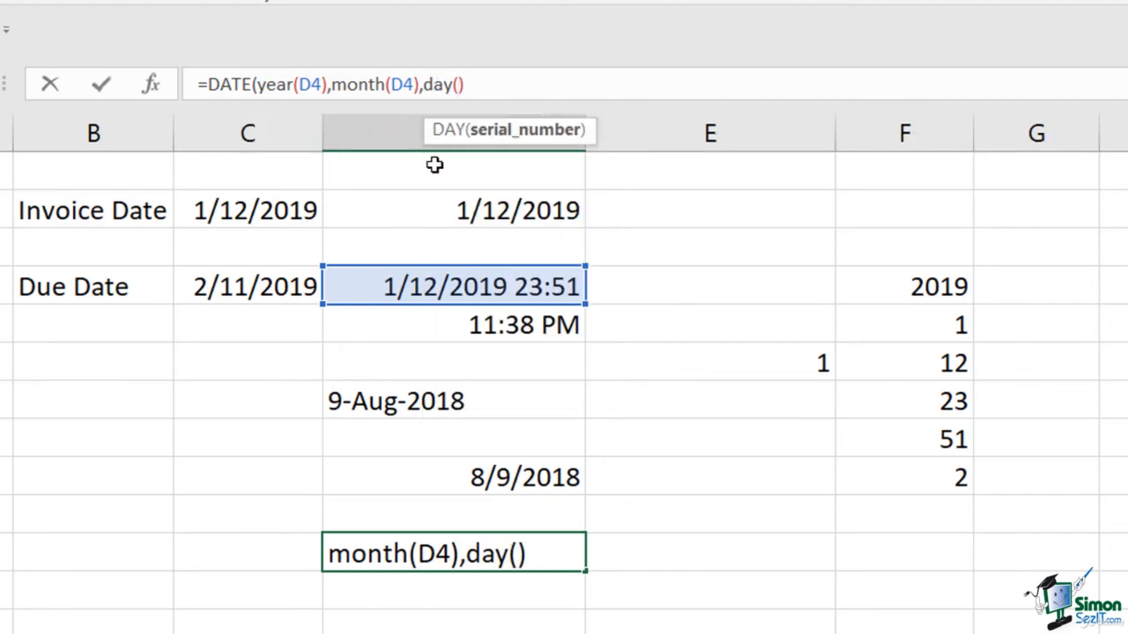
left_click(436, 284)
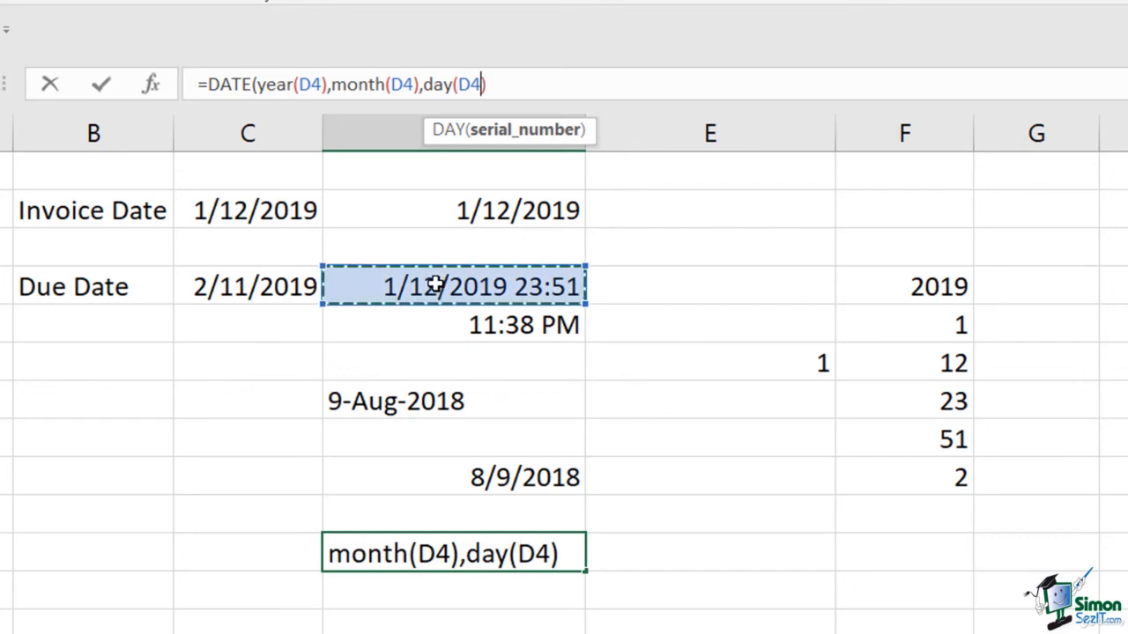
type(")")
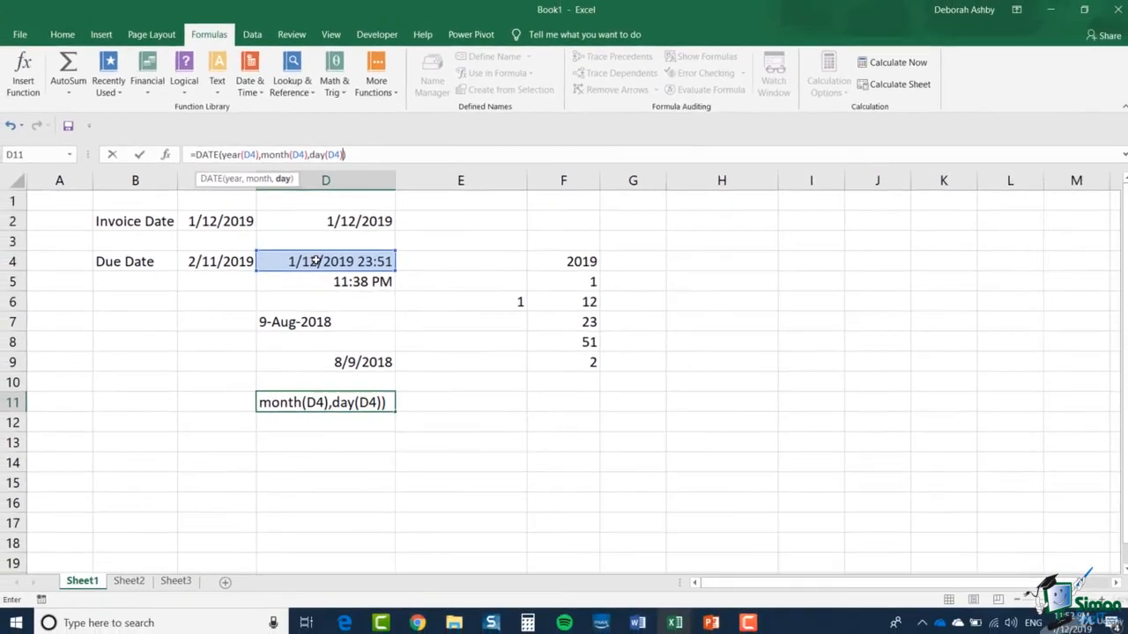
key("Return")
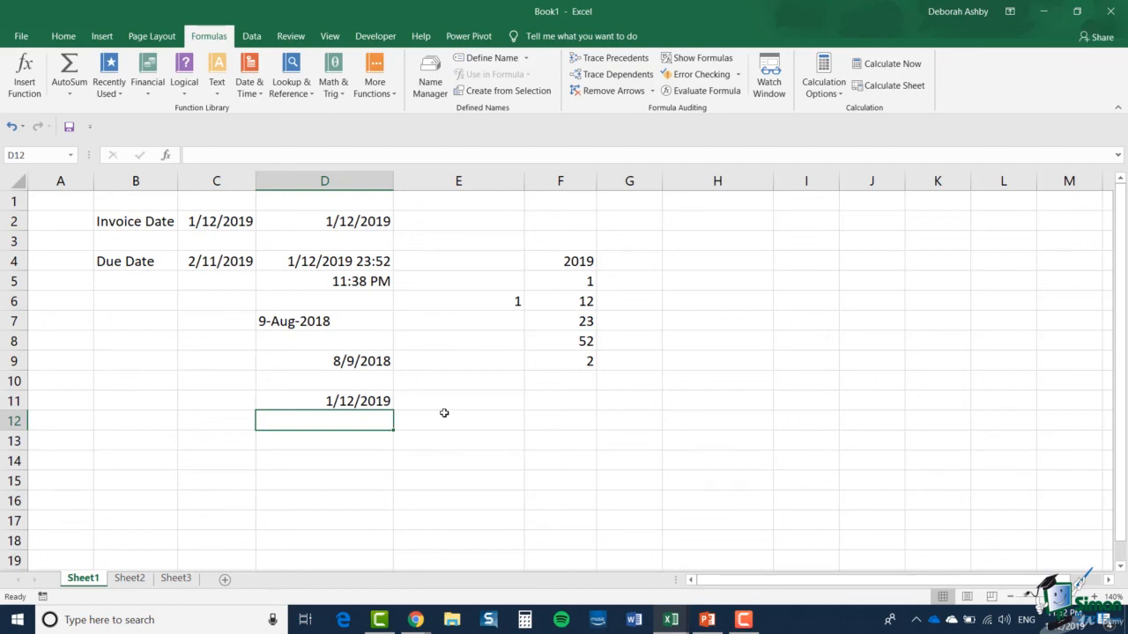
Add 30 days inside D11's DATE formula by extending its day argument to DAY(D4)+30
left_click(331, 402)
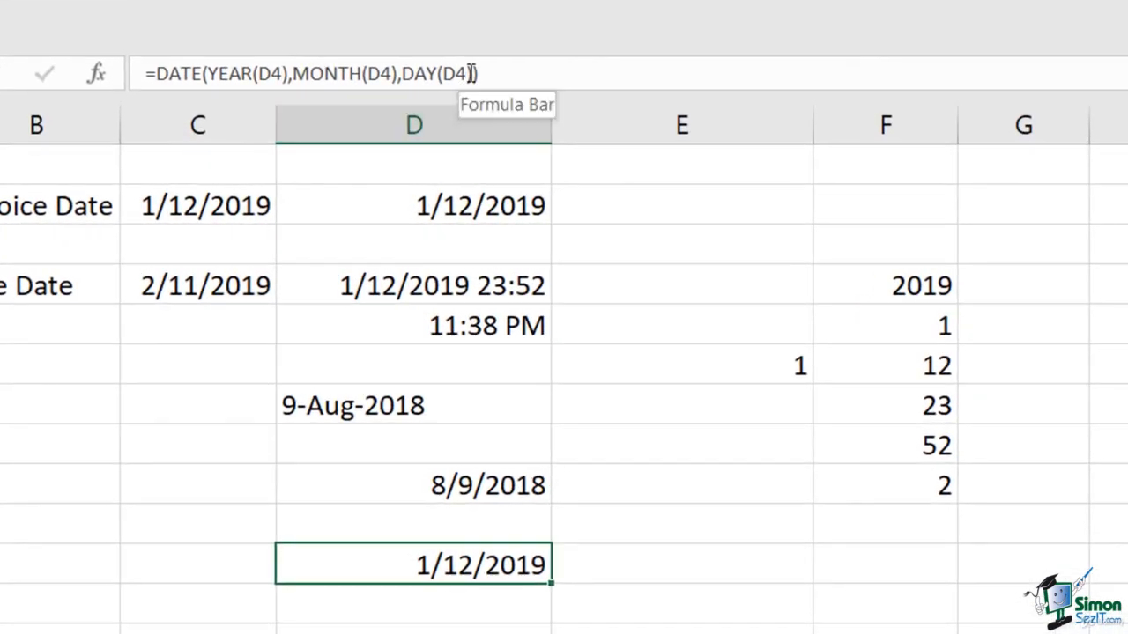
left_click(468, 73)
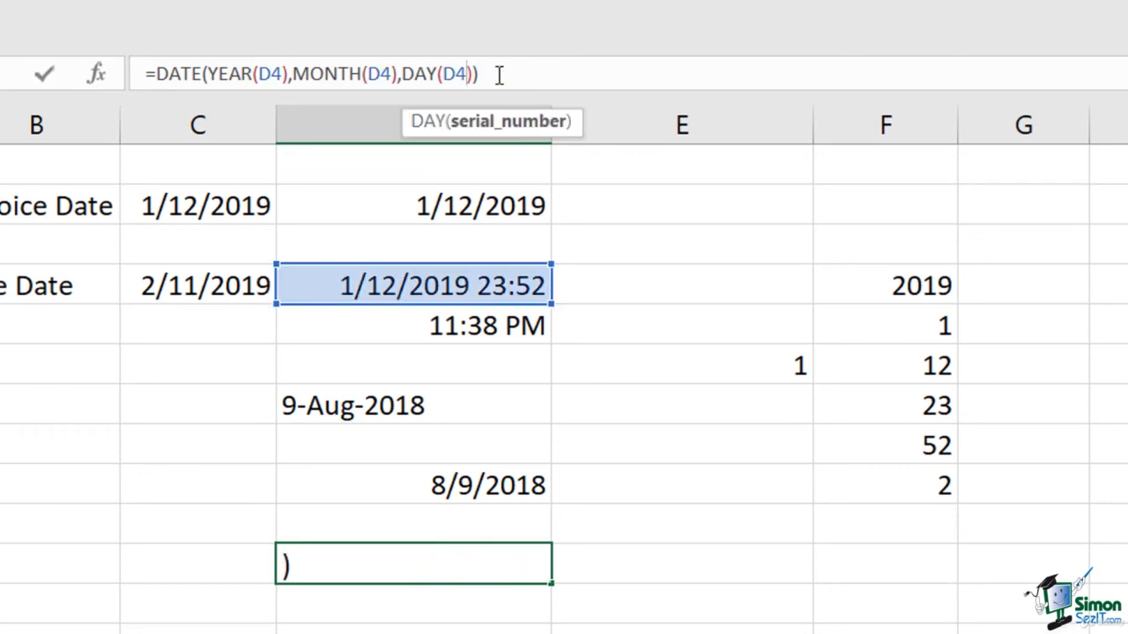
key("Right")
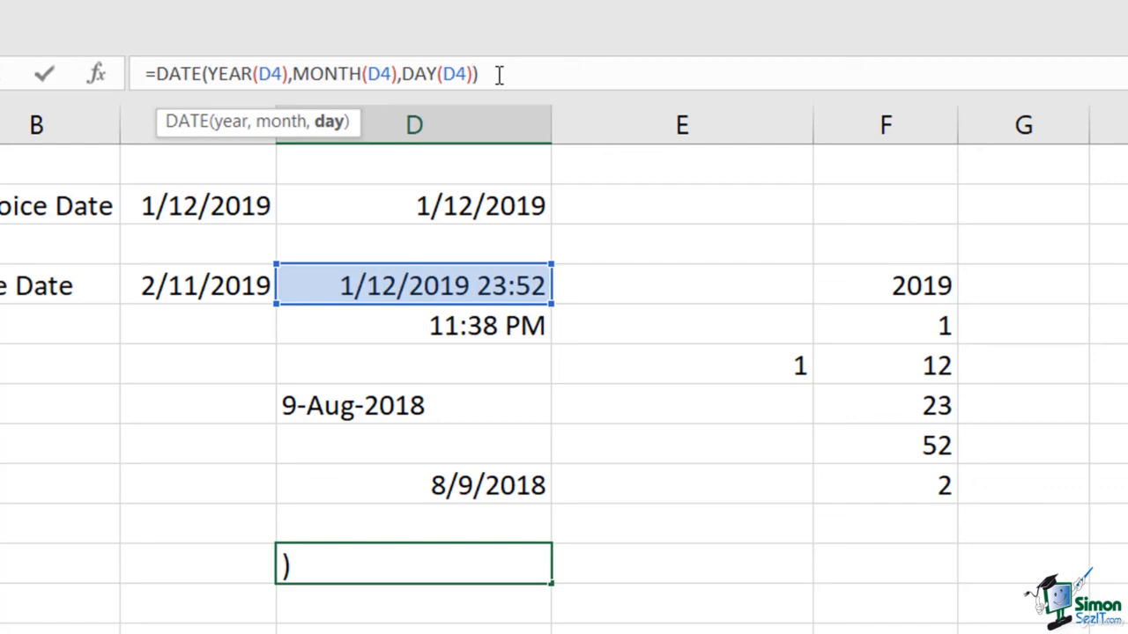
type("+30")
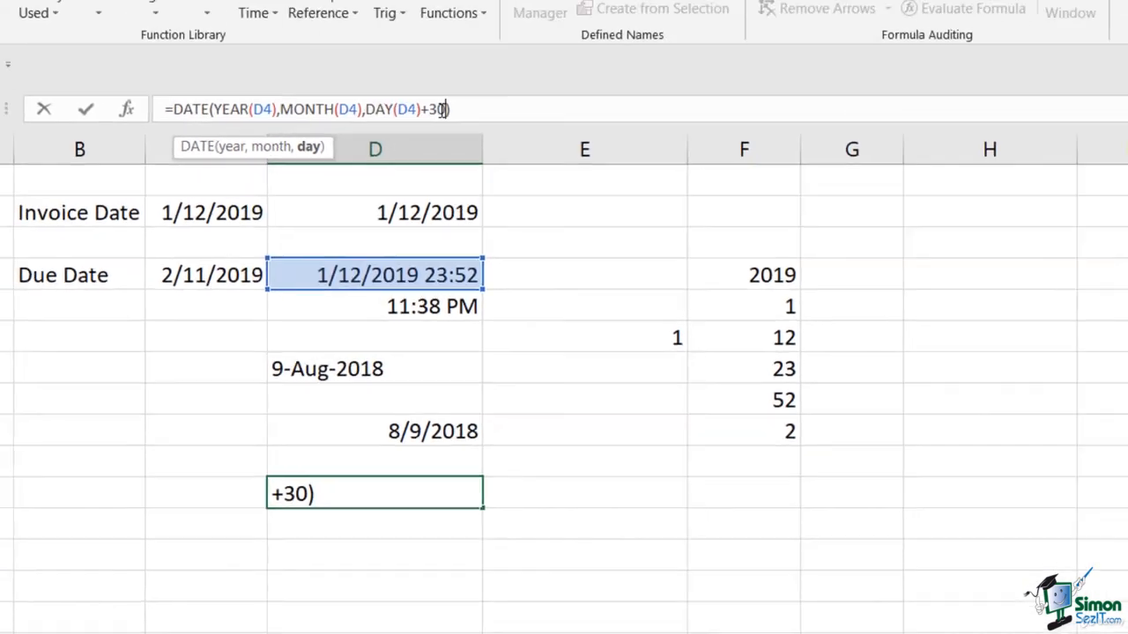
key("Return")
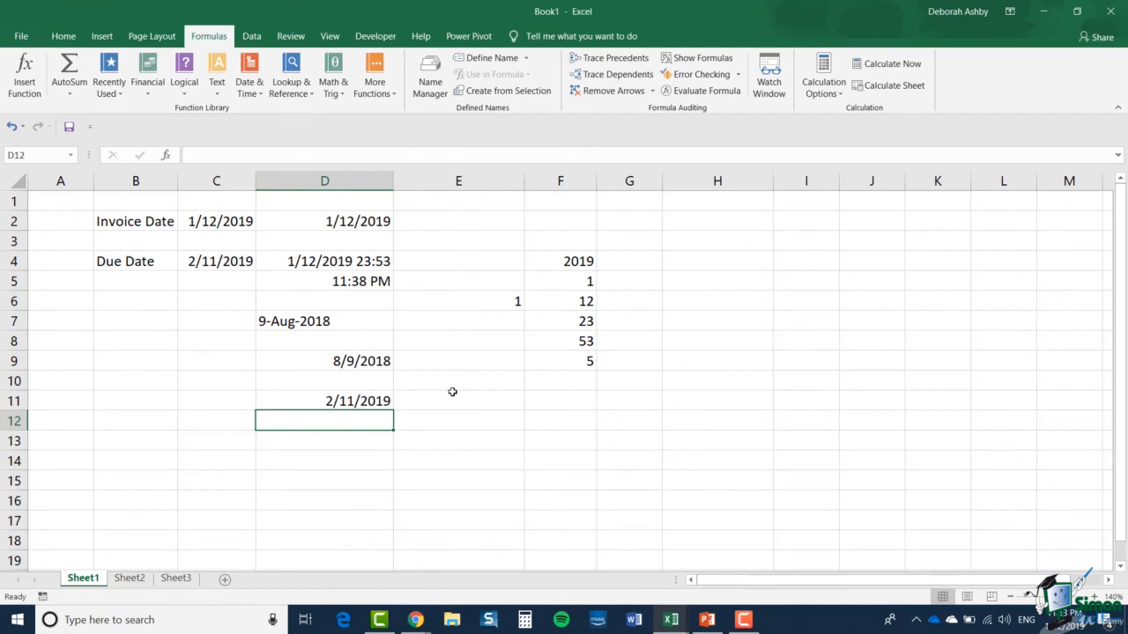
left_click(360, 403)
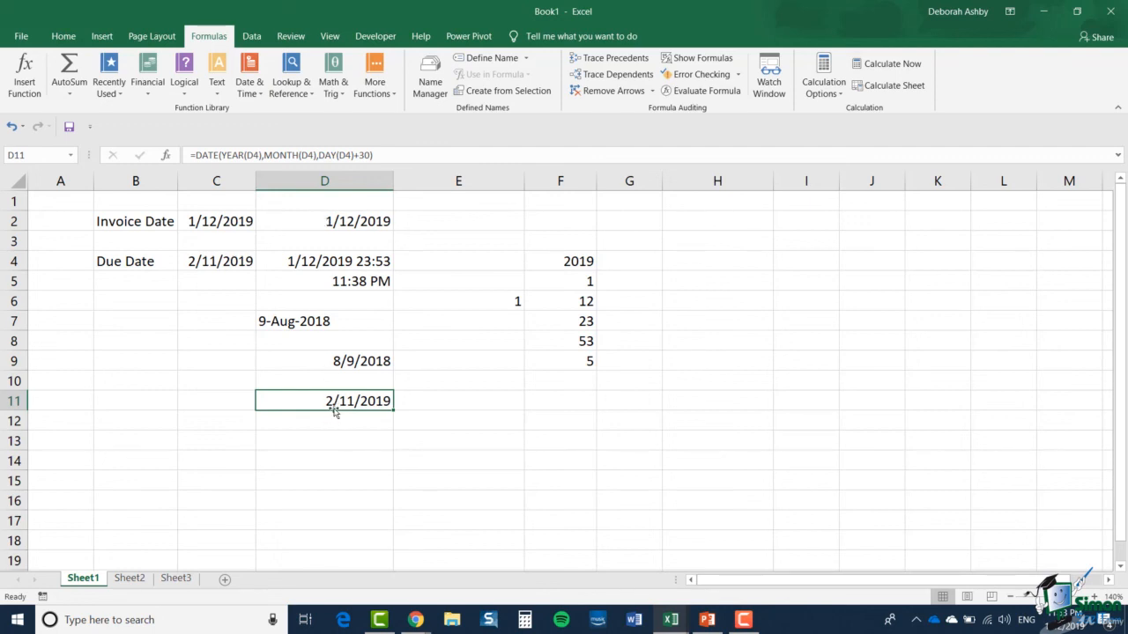
left_click(323, 230)
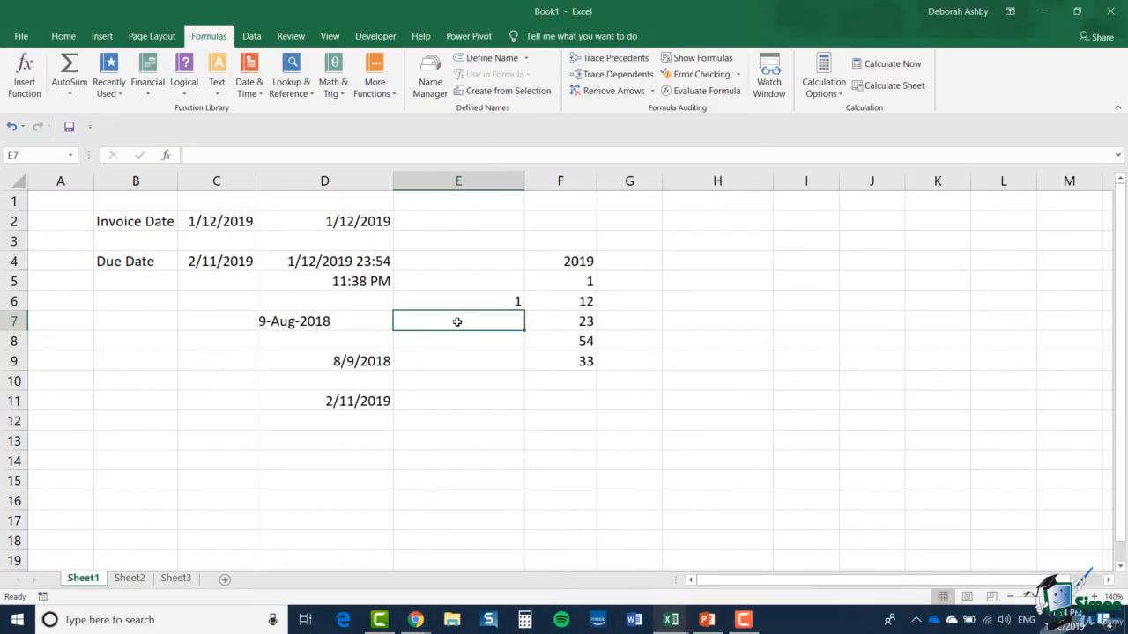